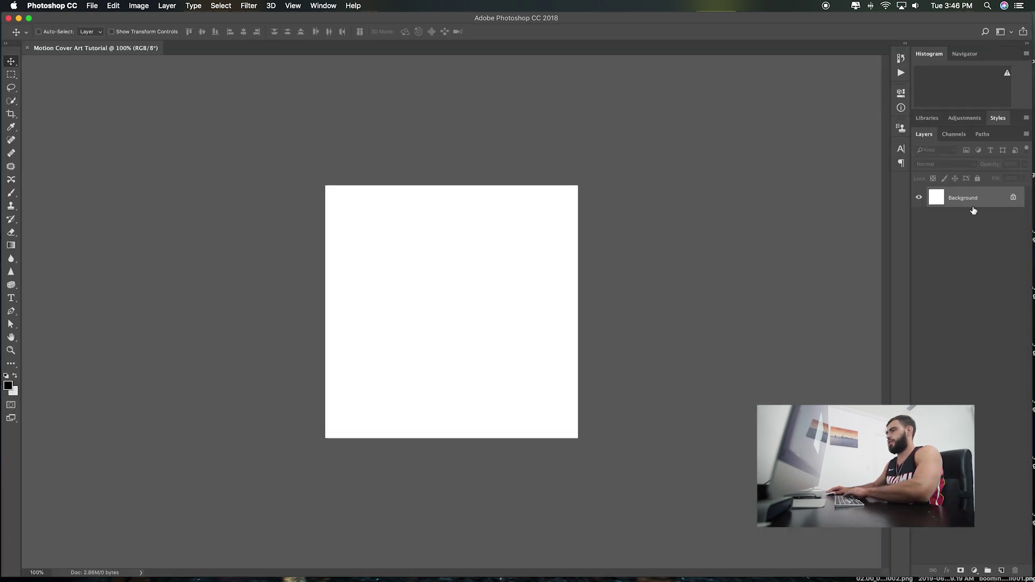
Convert the locked background into a regular layer and invert its colour from white to black.
double_click(974, 210)
key(Return)
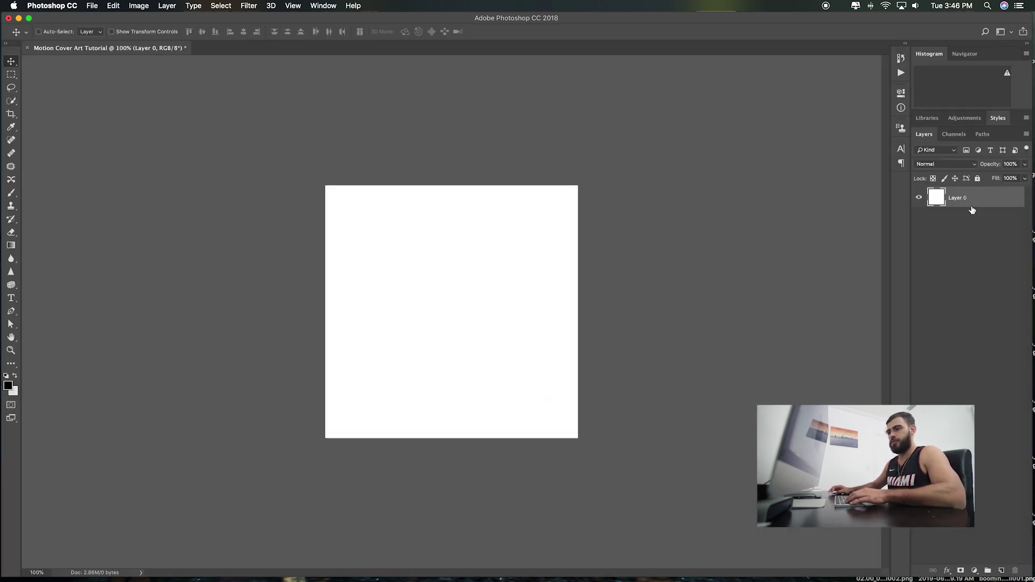
key(super+i)
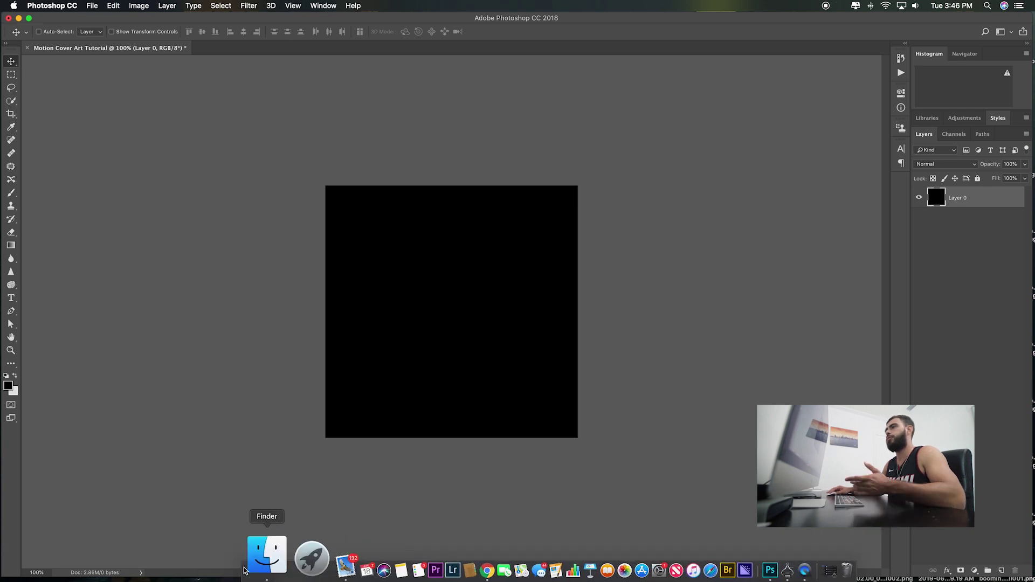
Place the clock and diamond images from Finder into the cover as layers, with the diamond above the clock.
click(266, 554)
drag(509, 161, 488, 387)
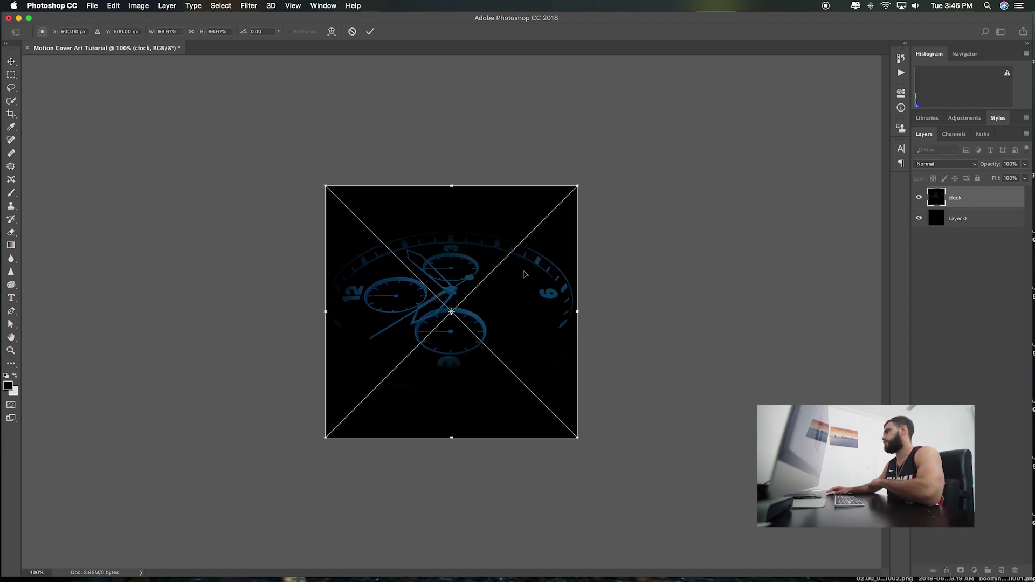
key(Return)
key(Return)
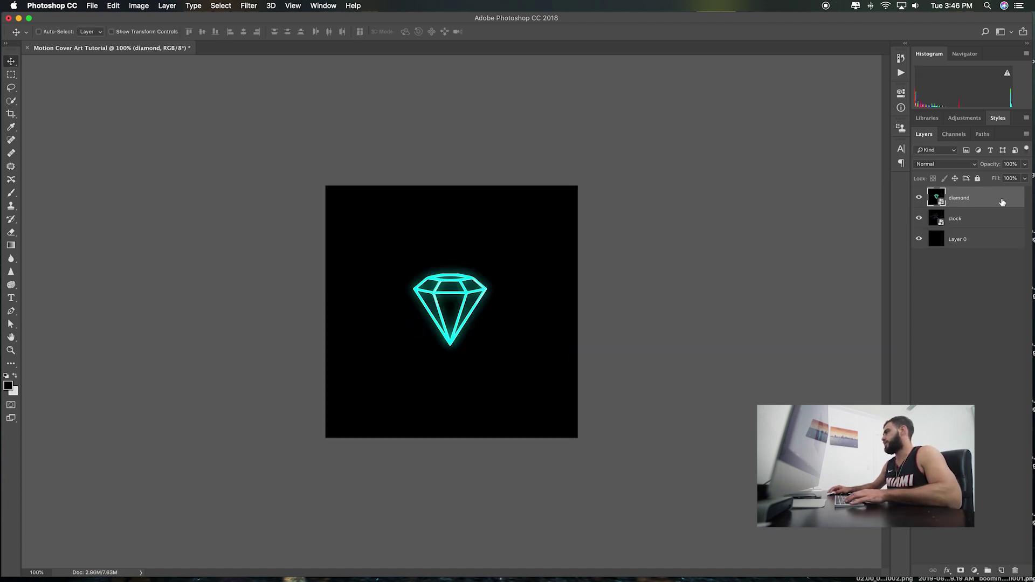
Set the diamond layer's blend mode to Screen and lower the clock layer's opacity to 28%.
click(927, 164)
key(Escape)
key(shift+alt+s)
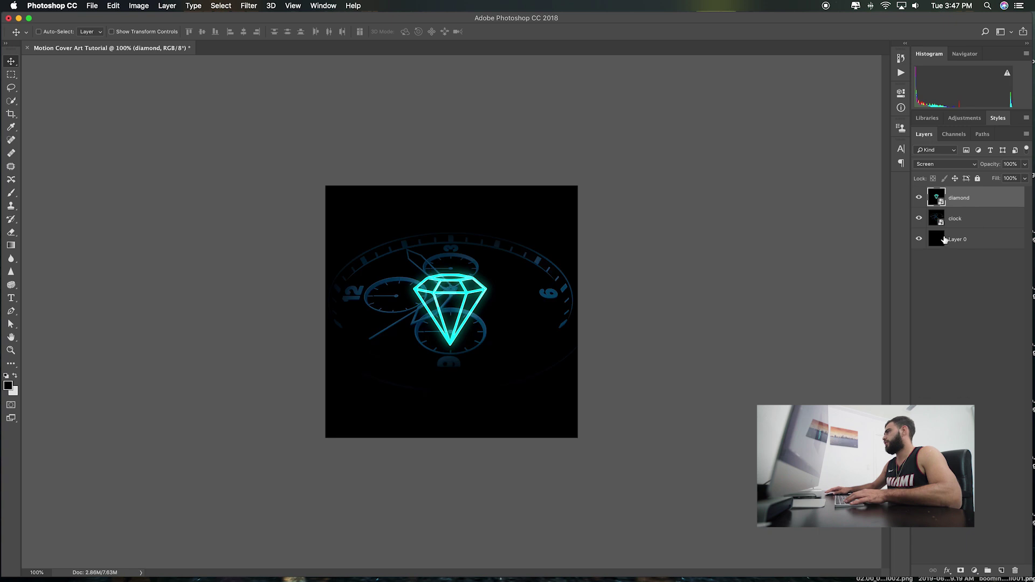
click(976, 218)
drag(1028, 167, 992, 179)
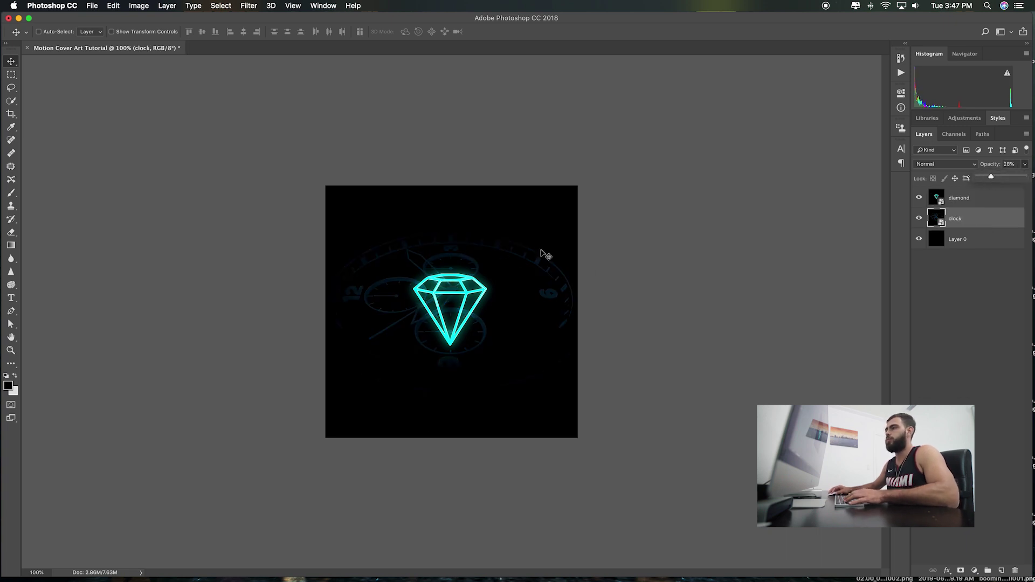
Add the text "artist title" above the diamond and scale it up to about 388 px wide.
key(t)
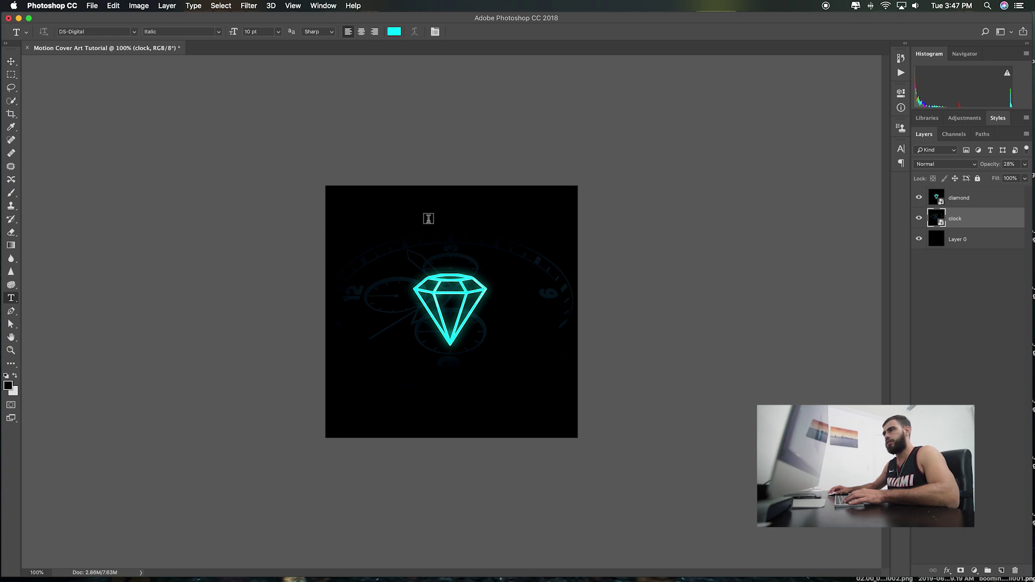
click(429, 218)
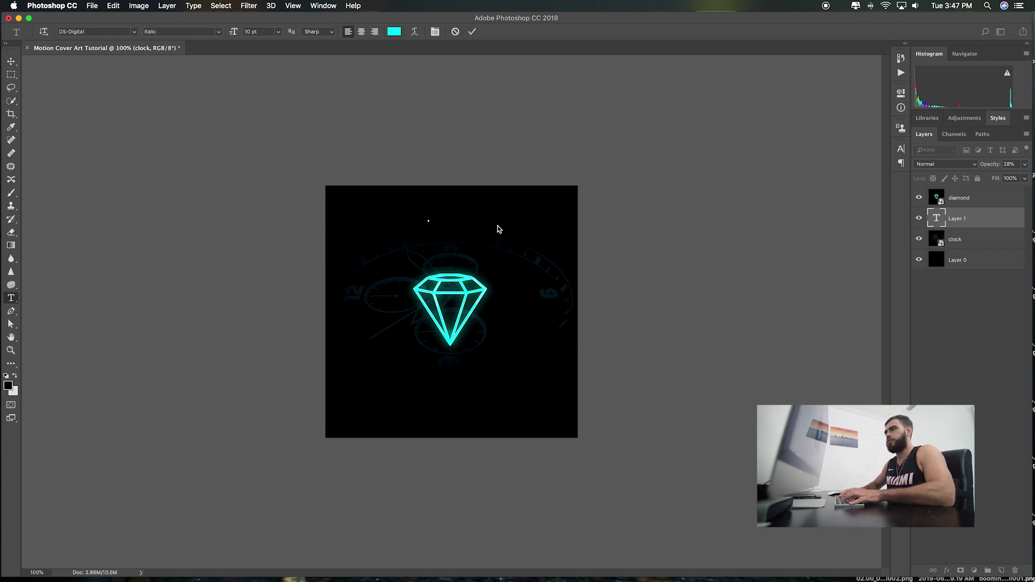
text(0)
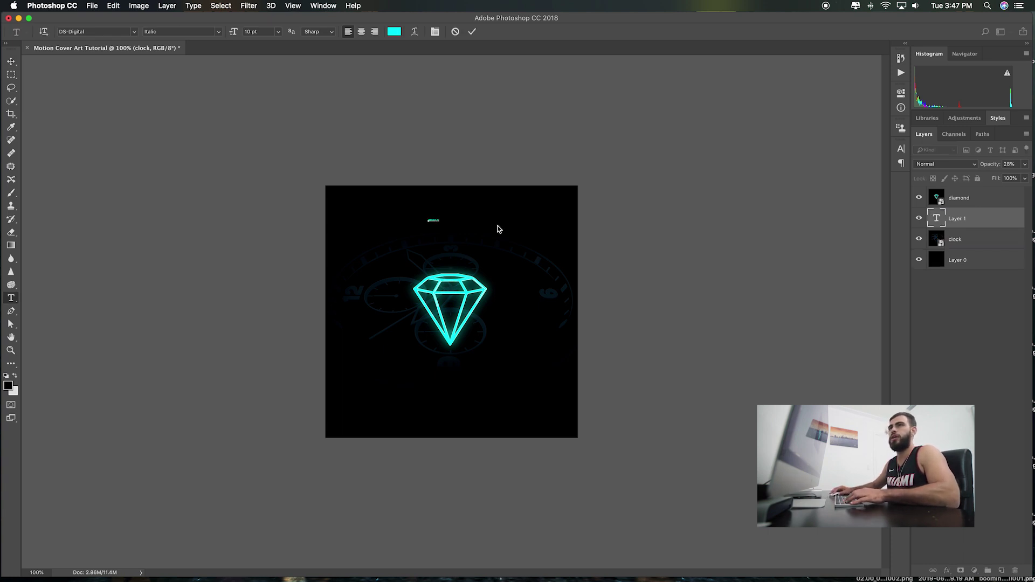
click(10, 61)
key(super+t)
drag(448, 216, 533, 186)
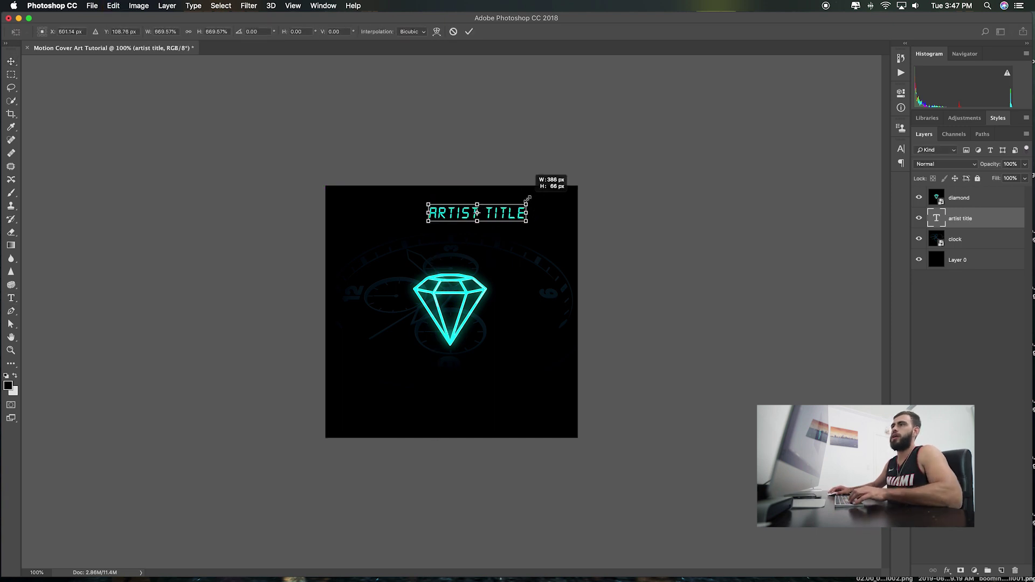
key(Return)
Centre the artist title horizontally on the canvas and clear the selection.
key(super+a)
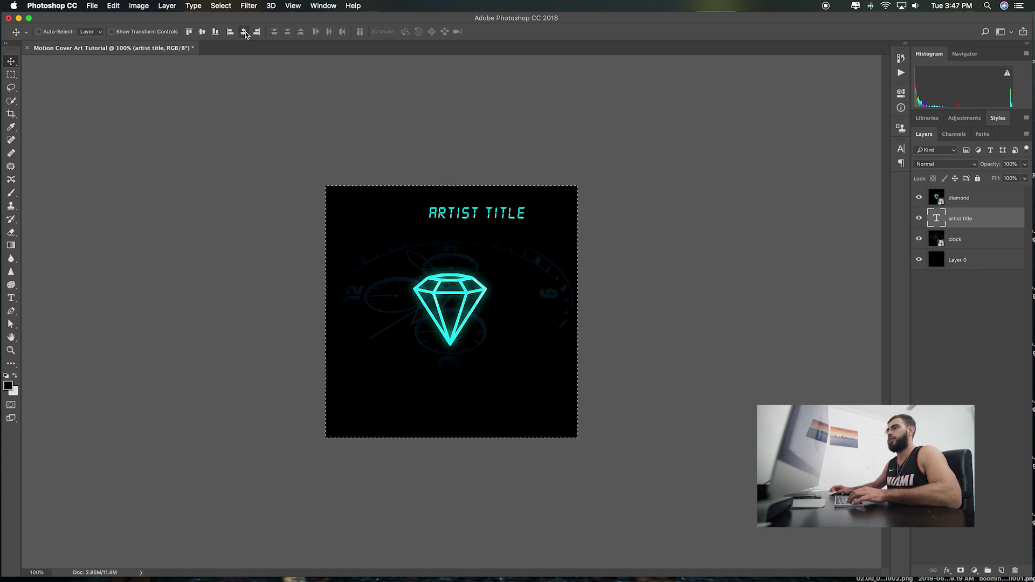
click(244, 31)
key(super+d)
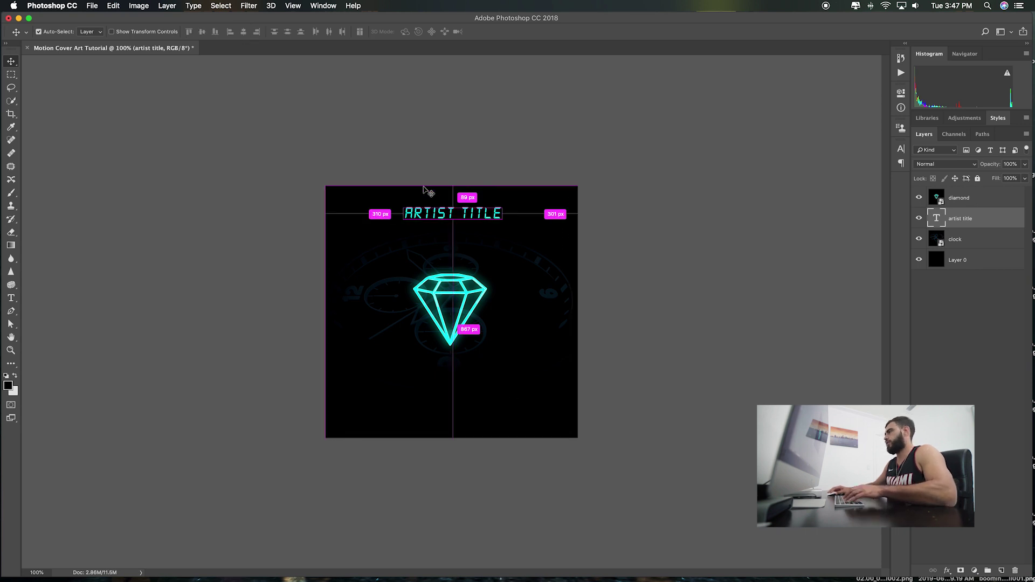
Duplicate the artist title below the diamond and change the copy's text to "SONG TITLE".
drag(461, 211, 447, 392)
key(t)
click(447, 392)
key(super+a)
text(S)
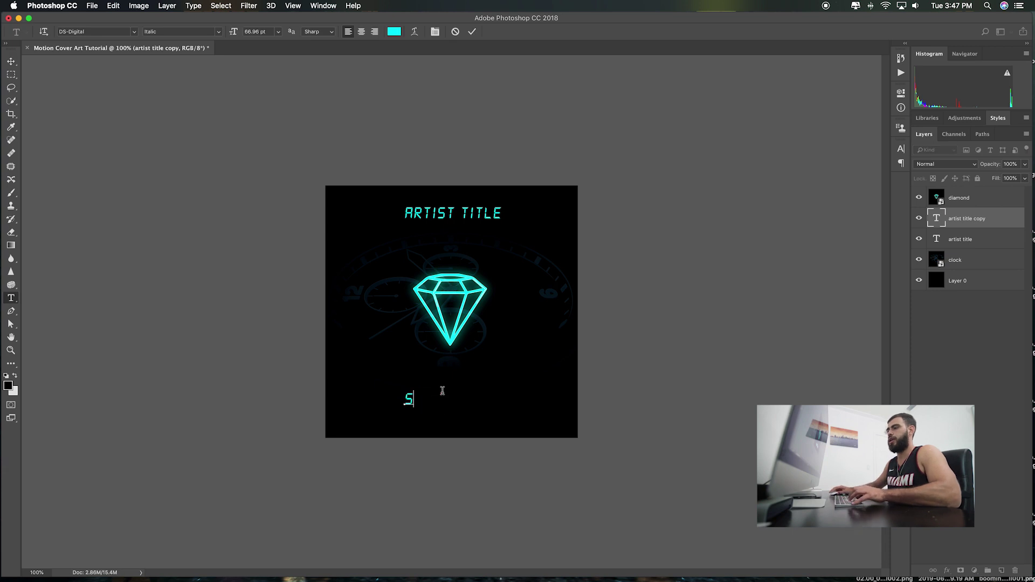
text(ONG TITLE)
Set the song title's font to Arcade Interlaced and break the text onto two lines, SONG above TITLE.
key(super+a)
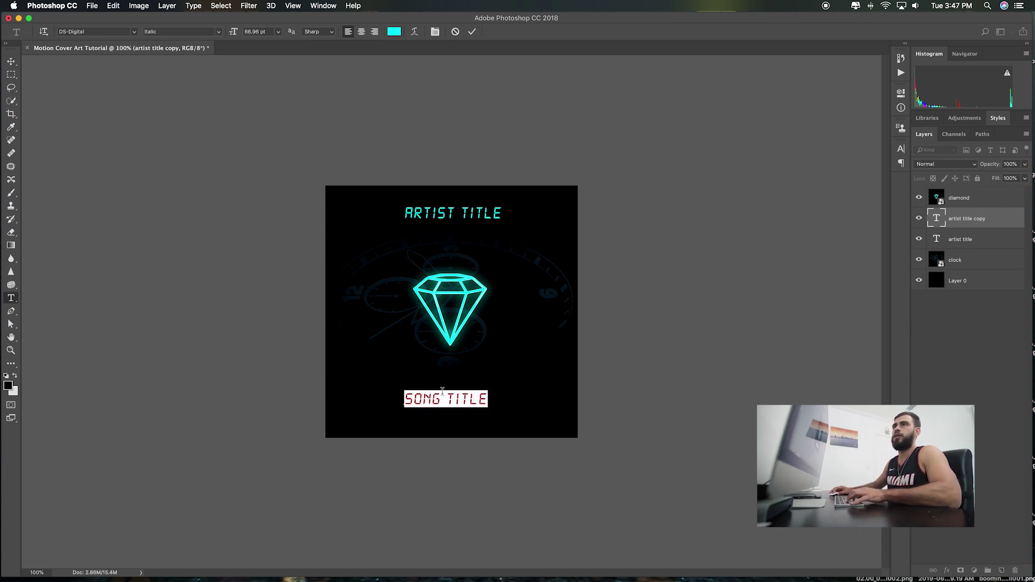
click(118, 30)
text(arcade)
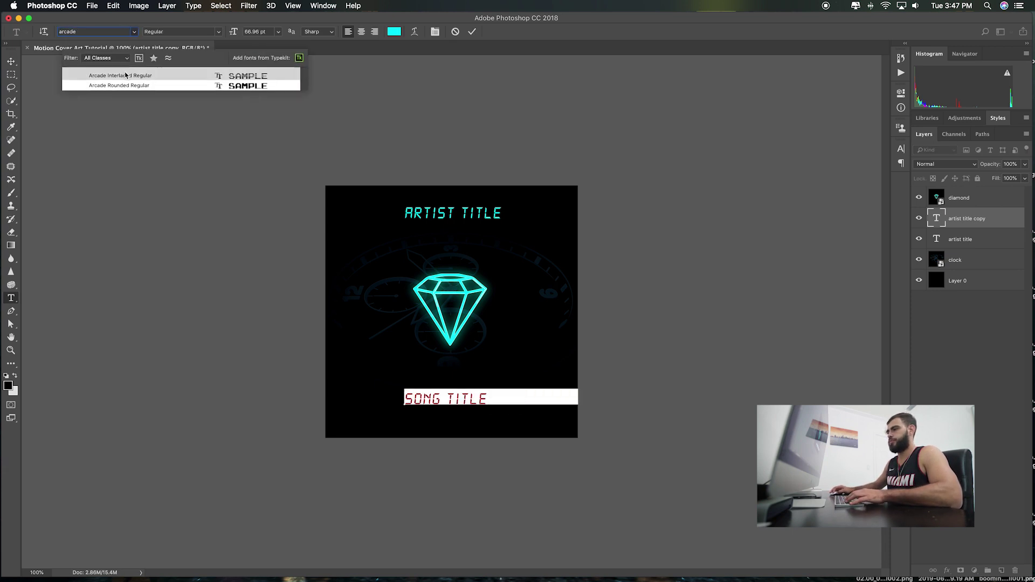
key(Return)
click(493, 398)
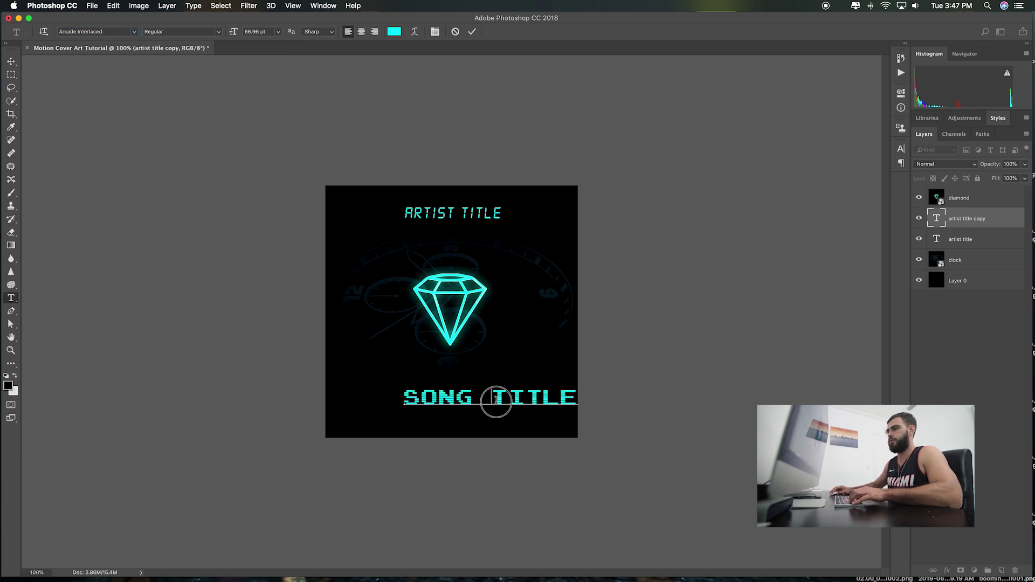
key(Return)
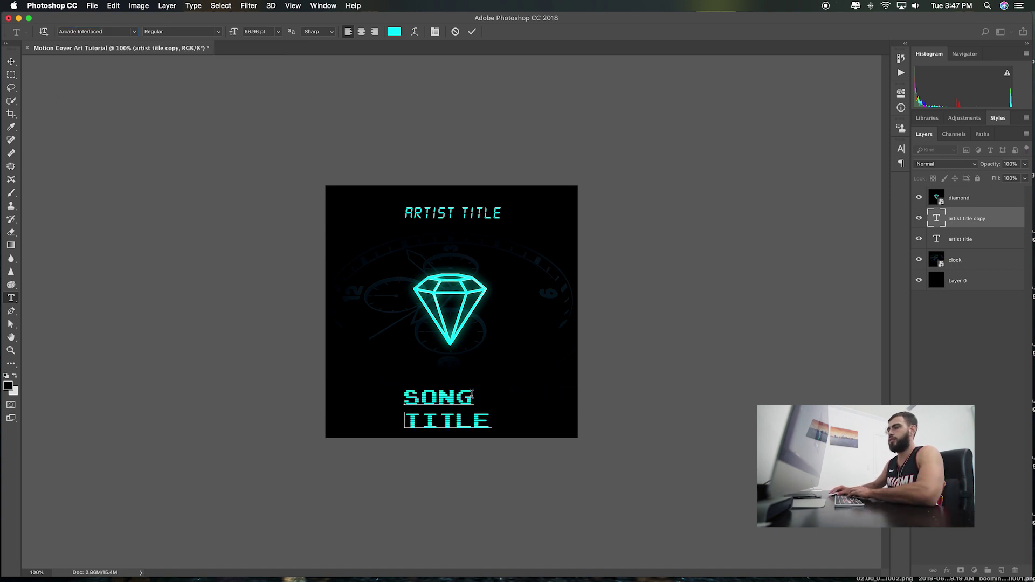
Enlarge the word SONG to about 85 pt so it spans the width of TITLE.
key(shift+Up)
click(264, 33)
text(85)
key(Return)
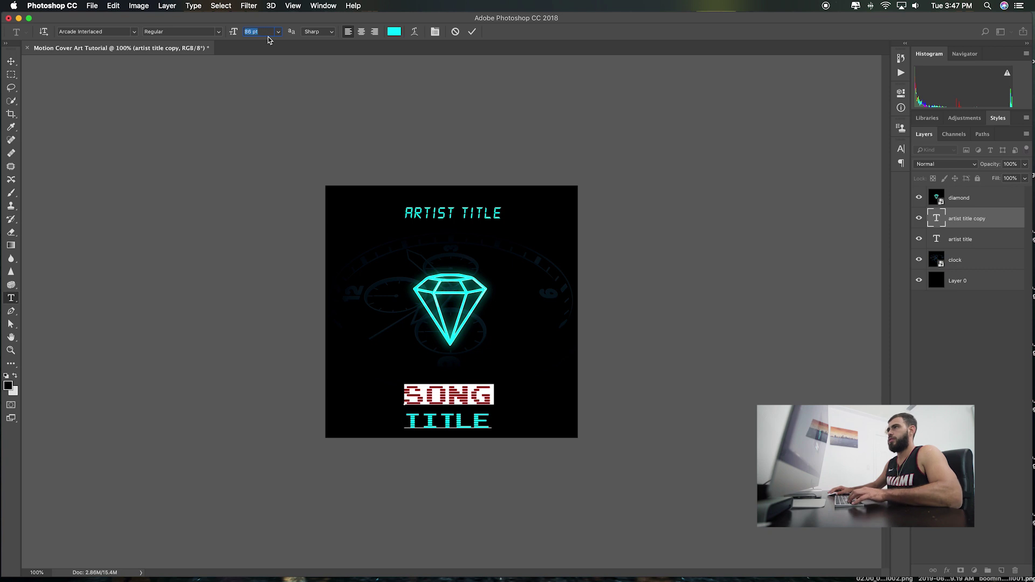
Tighten the leading of the two song title lines to 57 pt.
key(super+a)
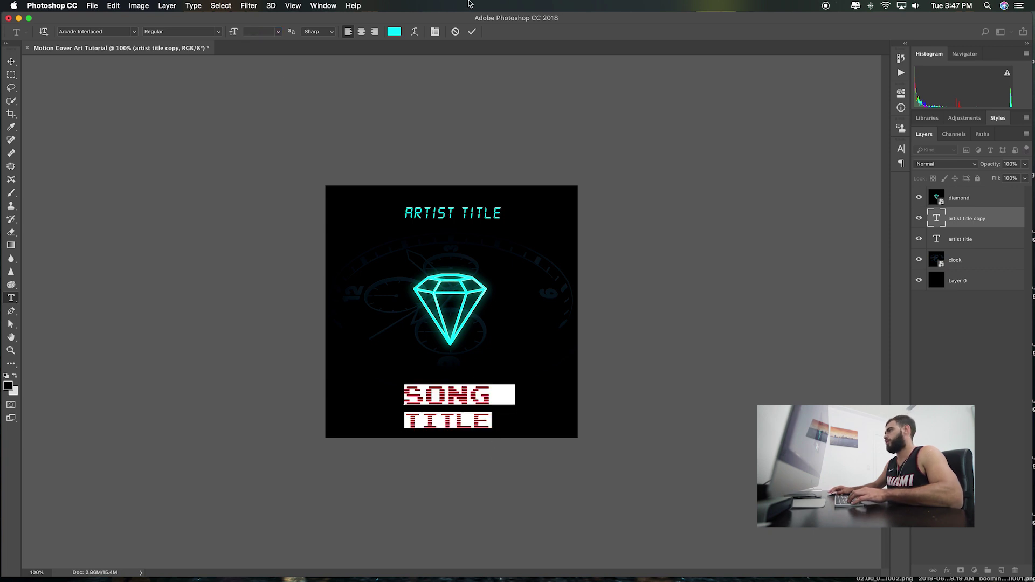
click(435, 31)
click(862, 174)
key(Down)
key(Down)
key(Down)
key(Down)
key(Down)
key(Down)
key(Down)
key(Down)
key(Down)
key(Down)
key(Down)
key(Down)
key(Down)
key(Down)
key(Down)
key(Down)
key(Down)
key(Down)
key(Down)
key(Down)
key(Down)
key(Down)
key(Down)
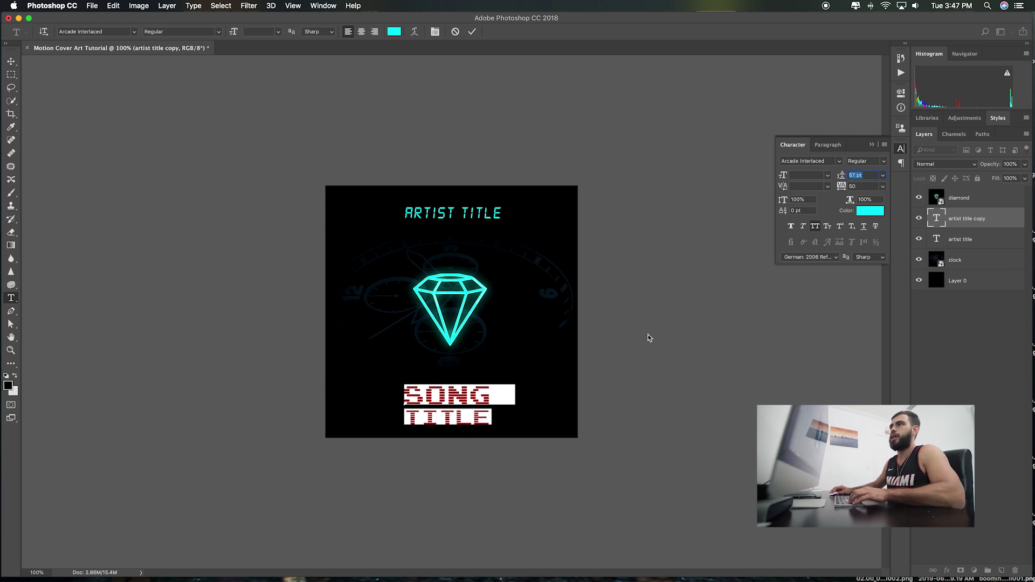
Centre the song title horizontally on the canvas and nudge it up about 50 px.
click(12, 57)
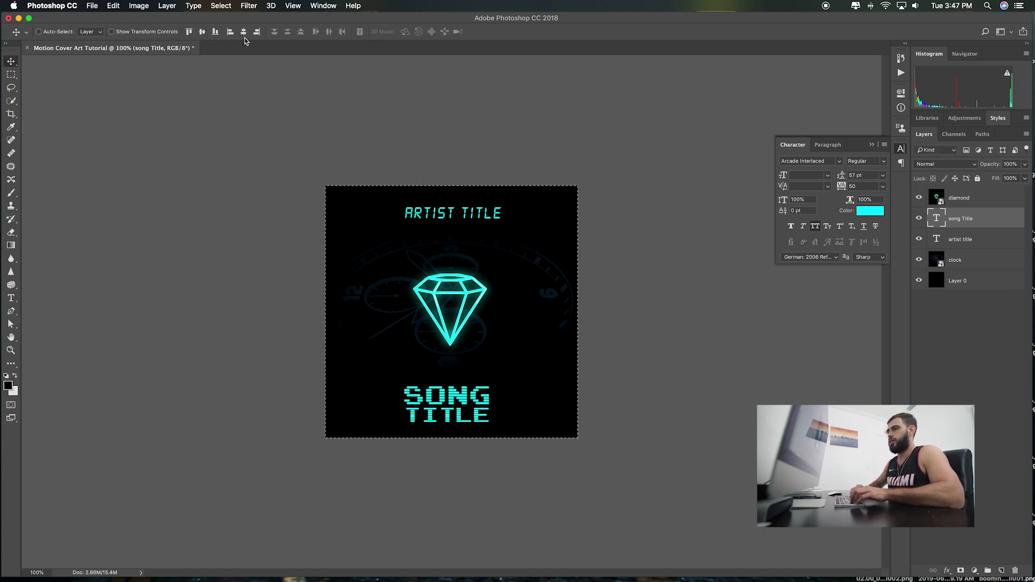
key(shift+Up)
key(shift+Up)
key(shift+Up)
key(shift+Up)
key(shift+Up)
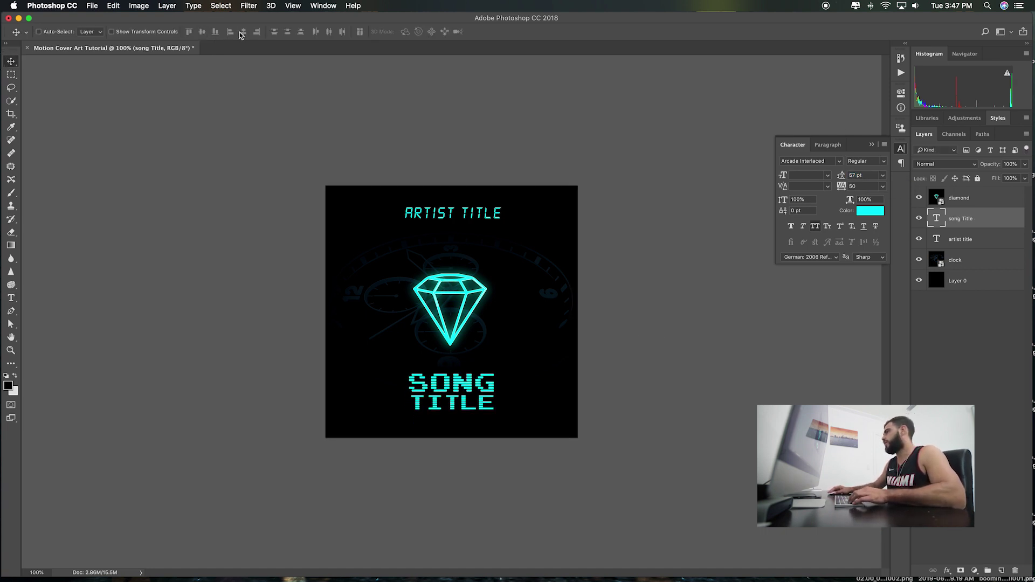
Add an Outer Glow effect to the song title with a size of 13 px.
right_click(968, 211)
click(862, 133)
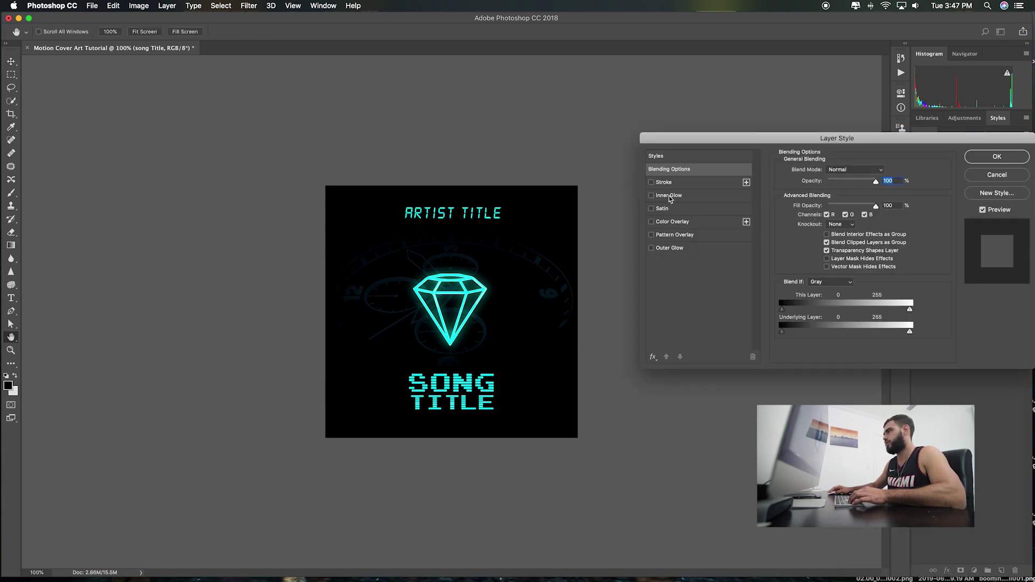
click(661, 248)
drag(829, 260, 821, 257)
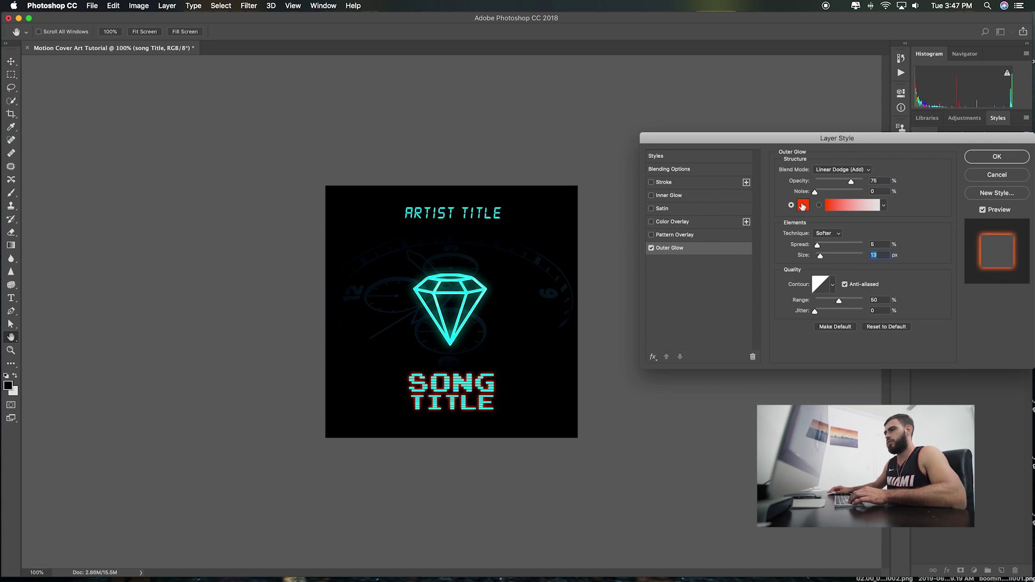
Set the outer glow colour to the cyan sampled from the diamond, lower the glow's opacity and apply the effect.
click(802, 205)
click(465, 307)
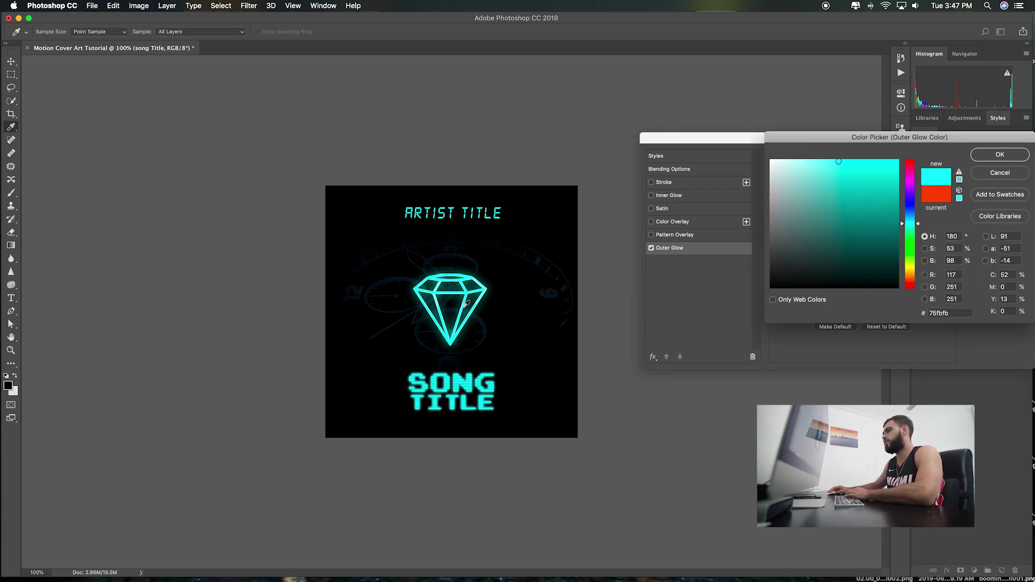
key(Return)
drag(837, 184, 833, 183)
key(Return)
Give the artist title the same outer glow as the song title.
super+click(482, 211)
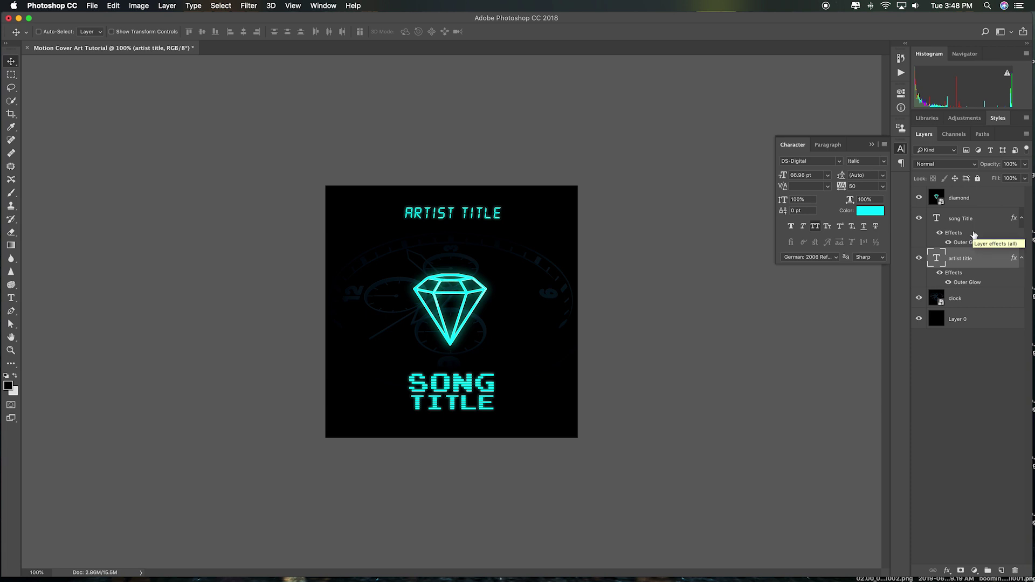
Hide the song title, artist title and clock layers to view the diamond alone, and turn them back on.
click(920, 219)
click(919, 258)
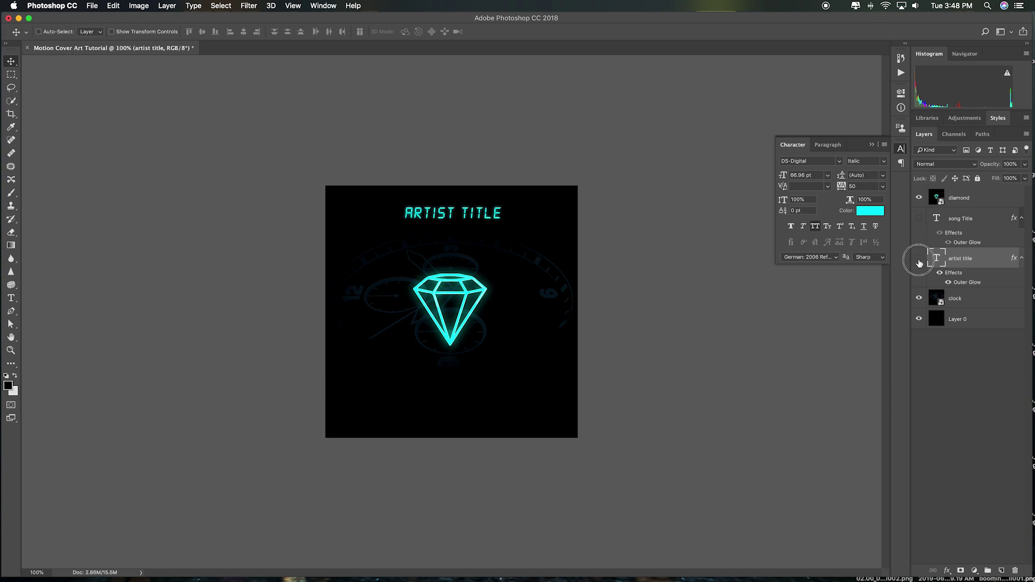
click(919, 300)
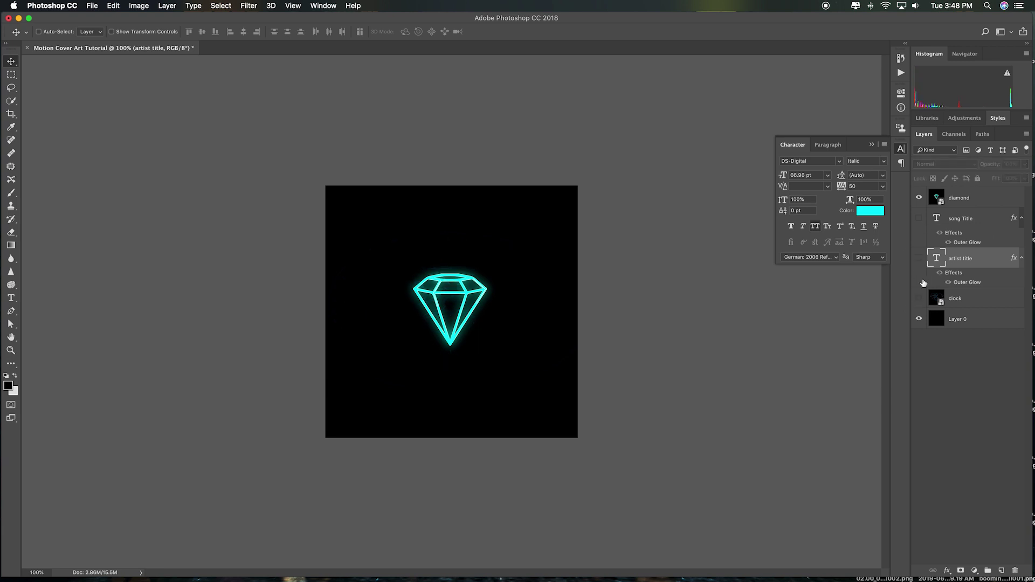
click(957, 200)
click(919, 218)
click(919, 259)
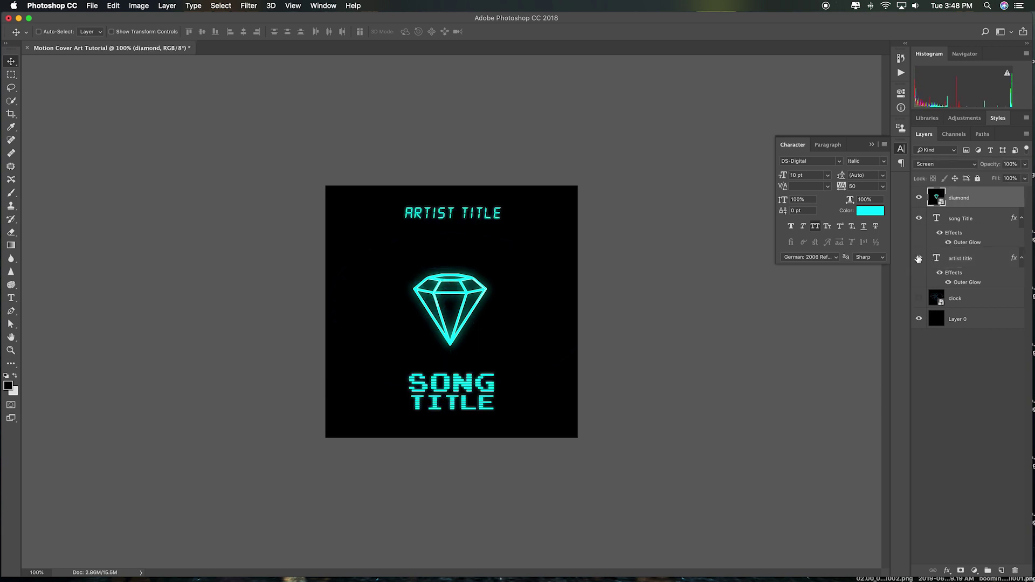
click(917, 299)
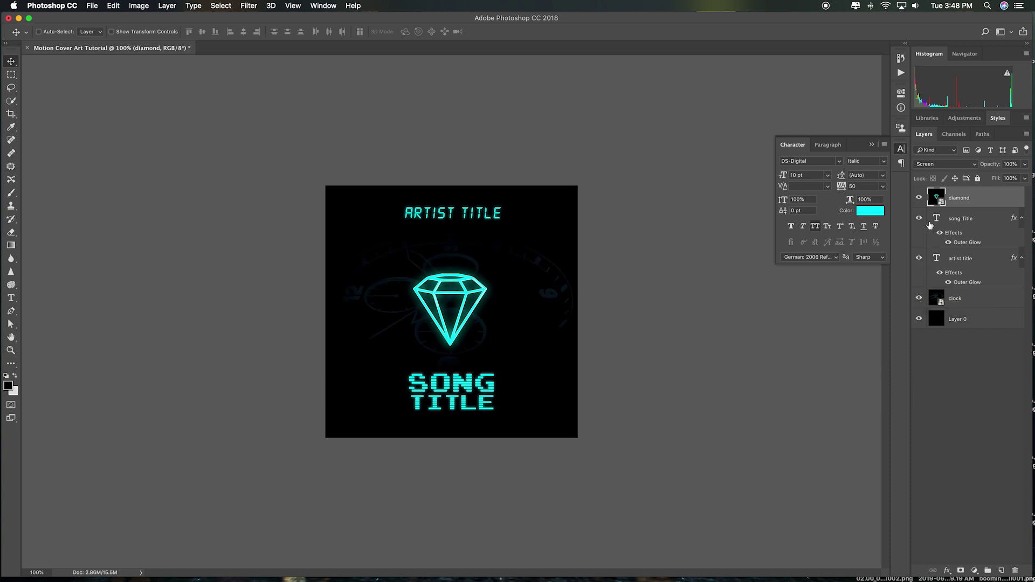
Hide every layer except the diamond and start saving it for web as a JPEG.
drag(915, 223, 919, 322)
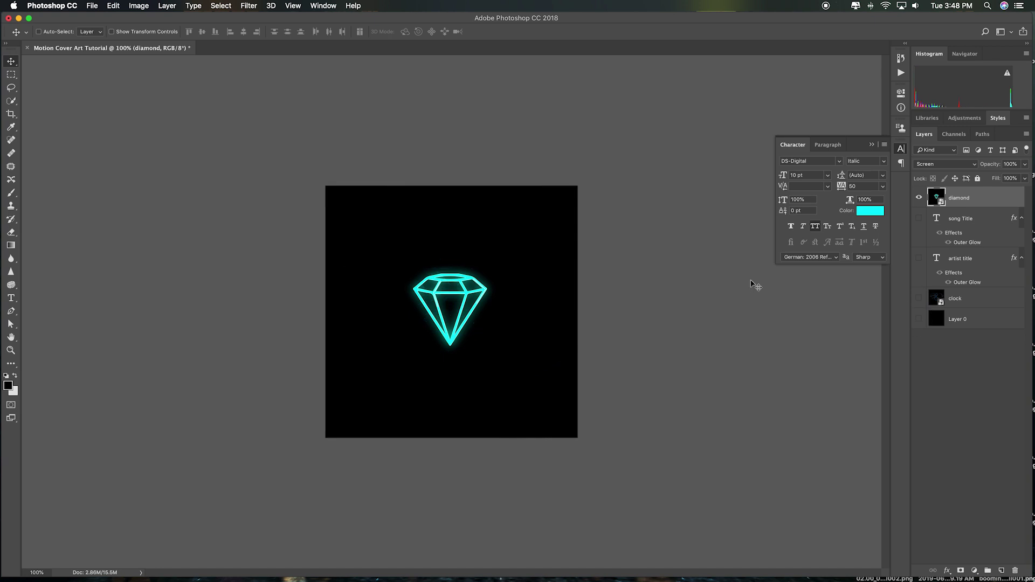
click(91, 5)
mouse_move(153, 128)
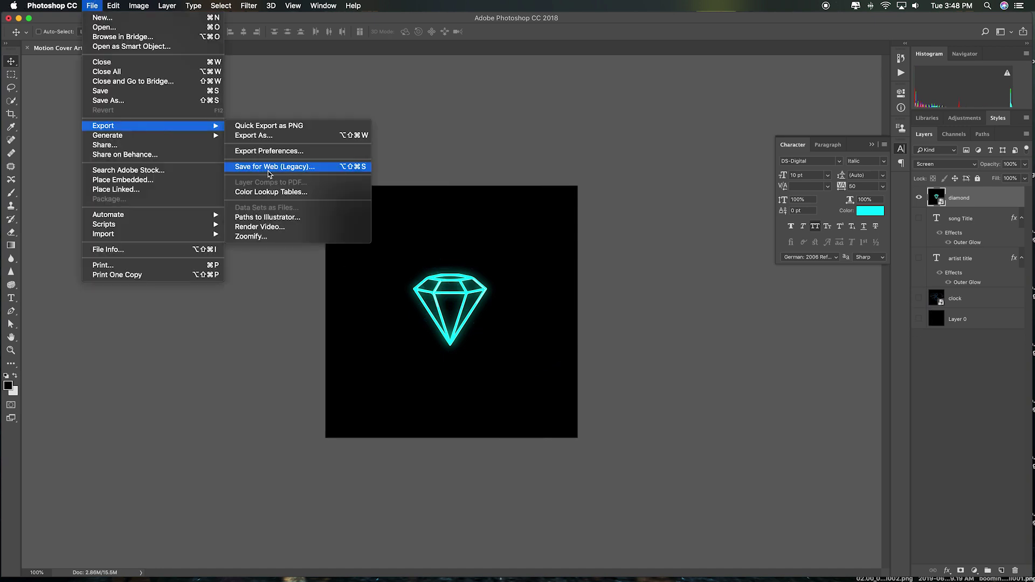
click(270, 173)
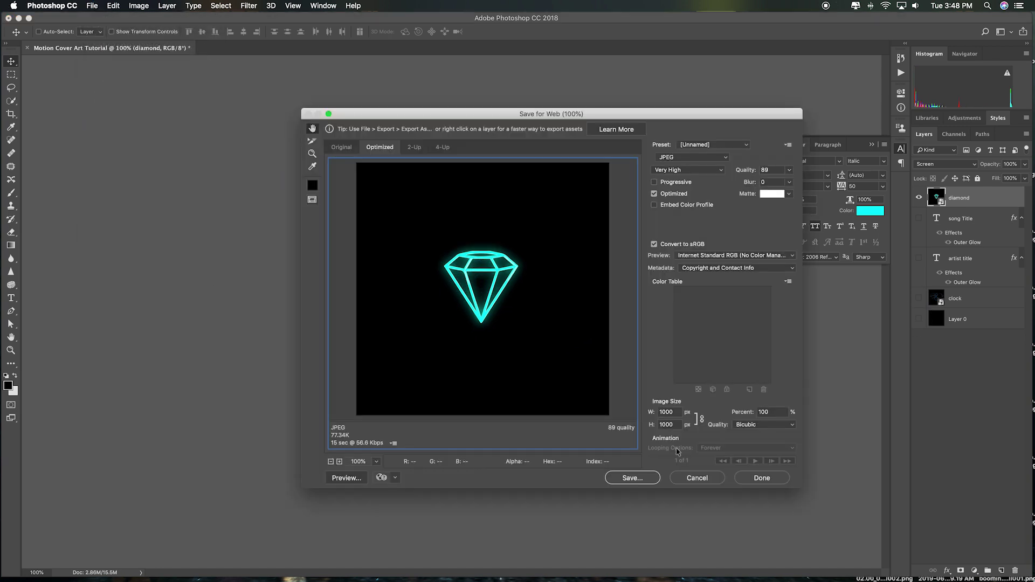
click(633, 478)
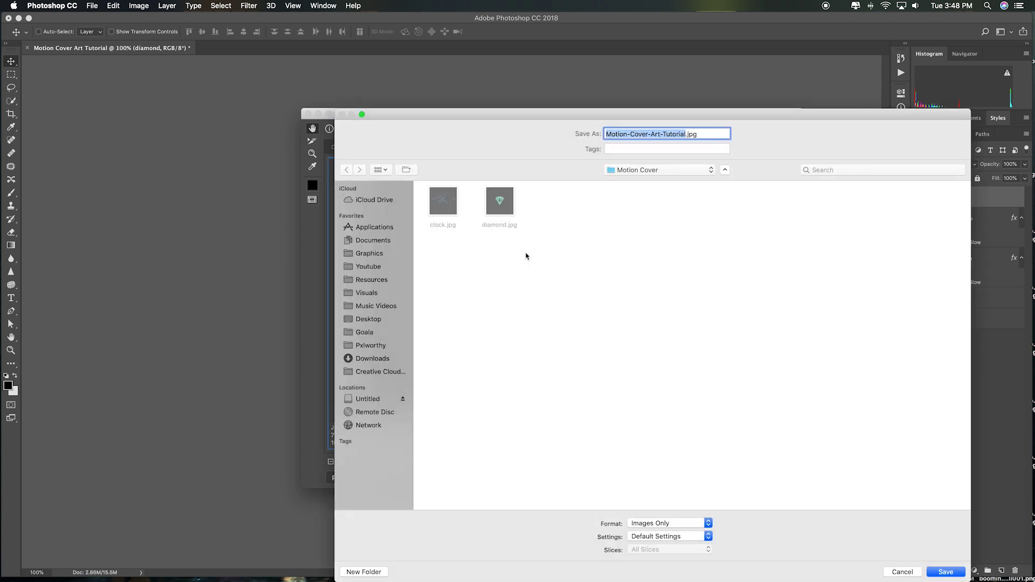
Create a folder named Premiere Pro inside Motion Cover and save the diamond image there as diamond.jpg.
text(diamond)
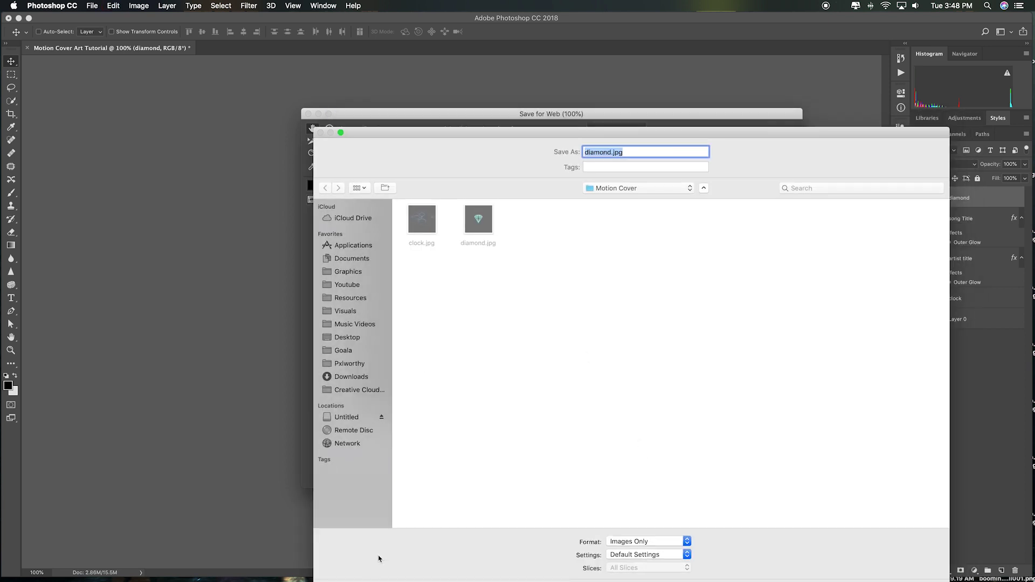
drag(470, 135, 405, 16)
click(274, 474)
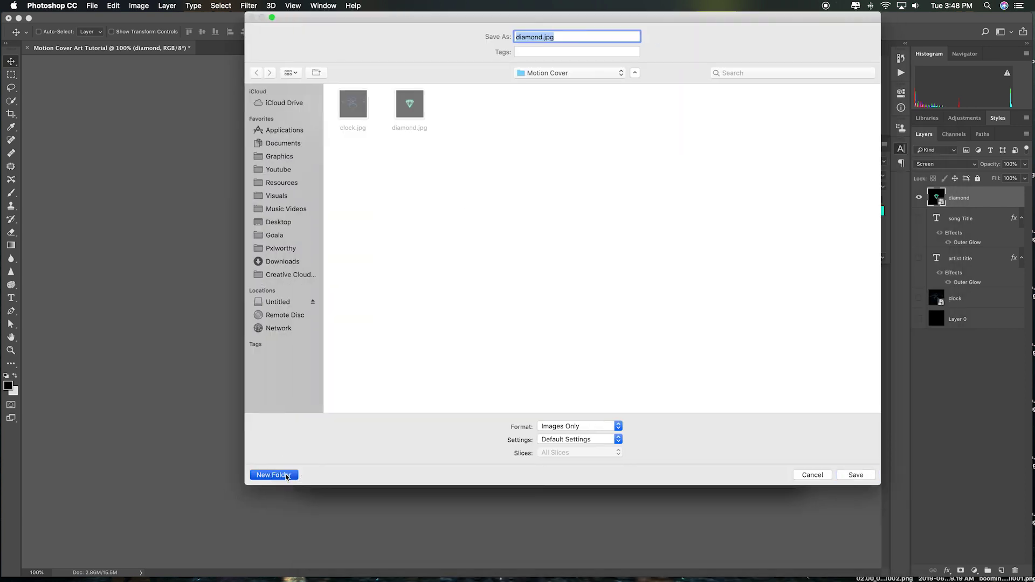
text(Premiere Pro)
key(Return)
key(Left)
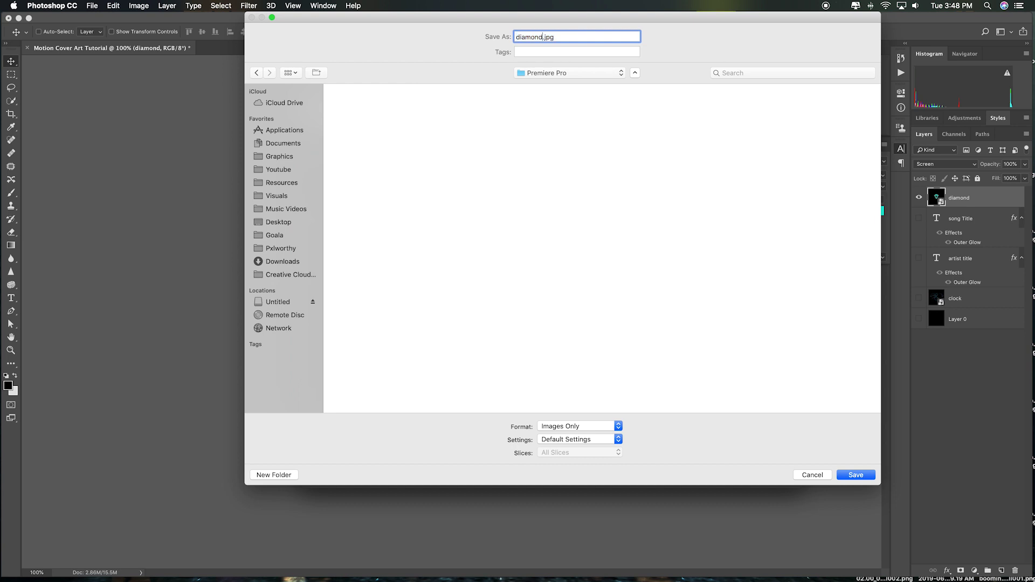
key(Return)
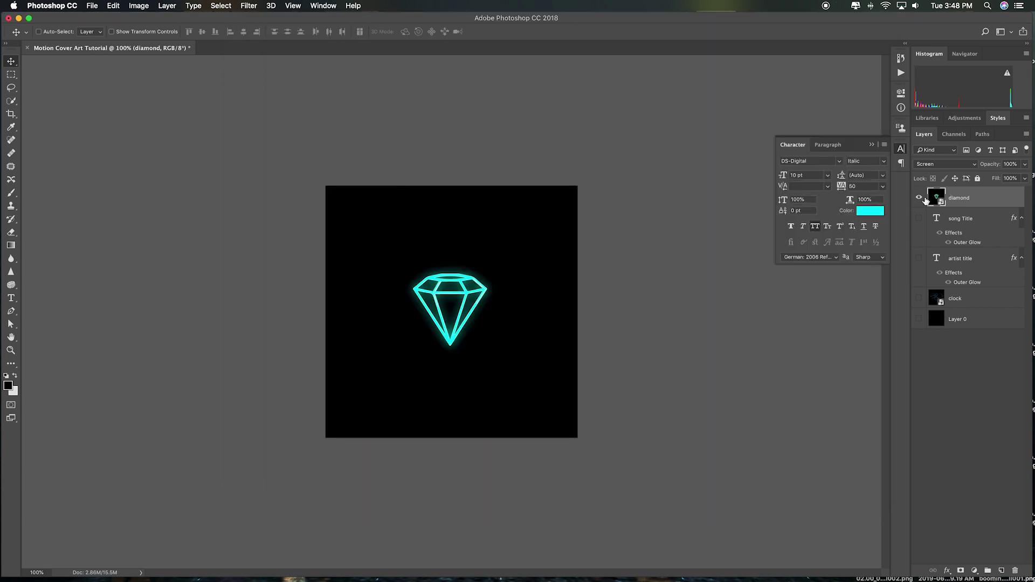
Hide the diamond, turn on the clock and Layer 0 layers, and select the clock layer.
click(919, 198)
click(918, 299)
click(920, 320)
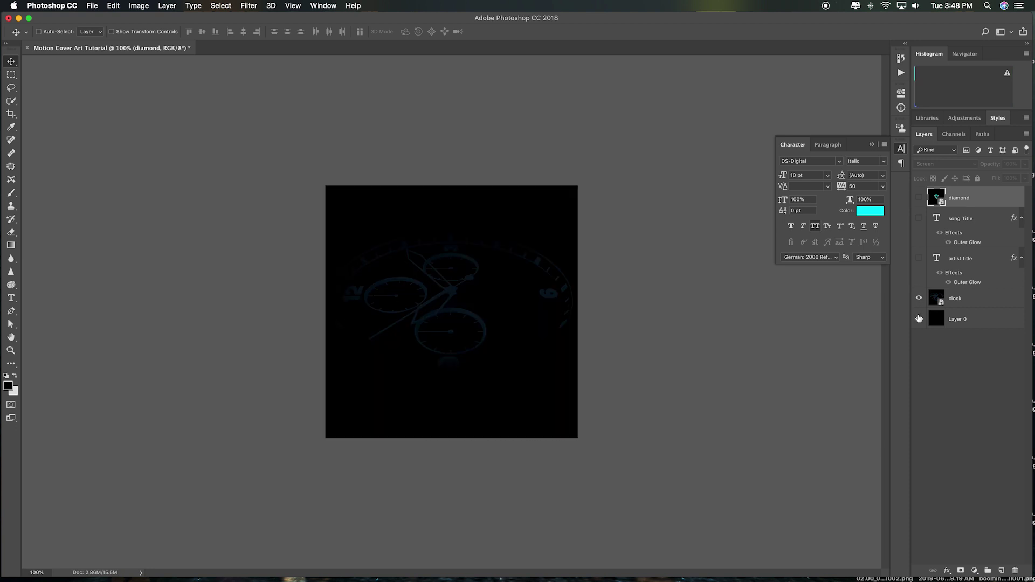
click(943, 310)
Save the clock background for web as a JPEG named clock.jpg in the Premiere Pro folder.
click(91, 5)
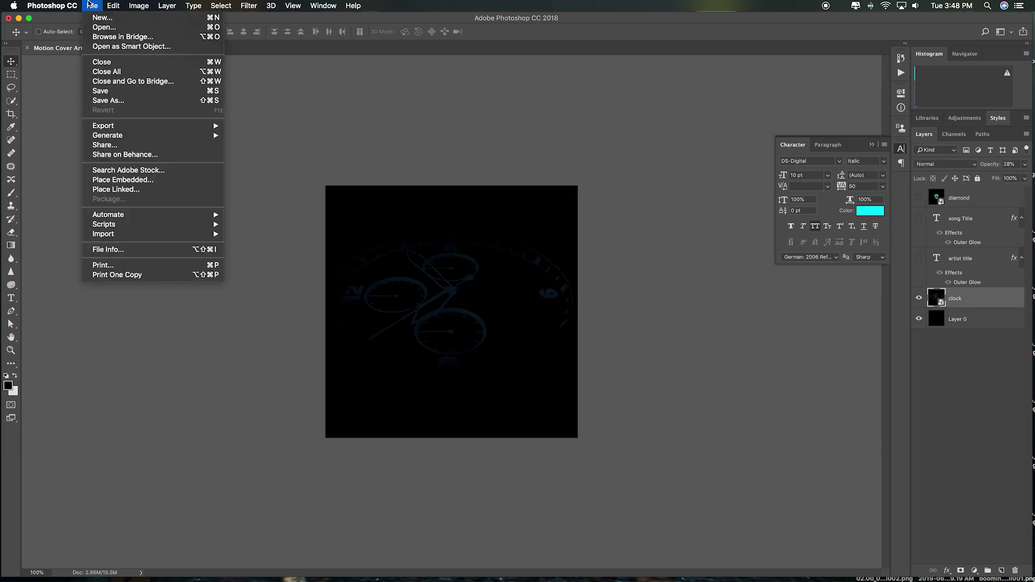
mouse_move(162, 126)
click(311, 170)
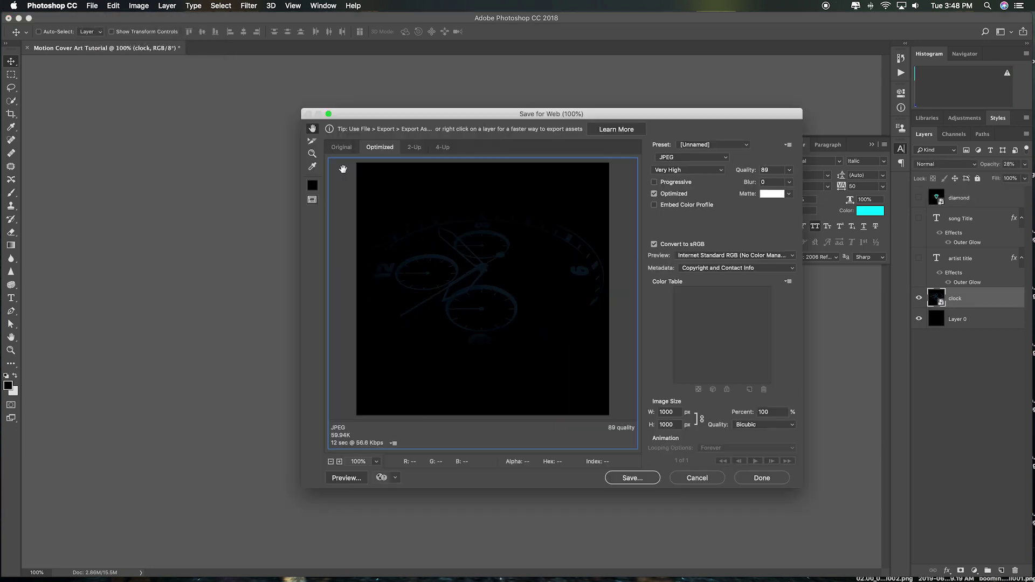
click(633, 477)
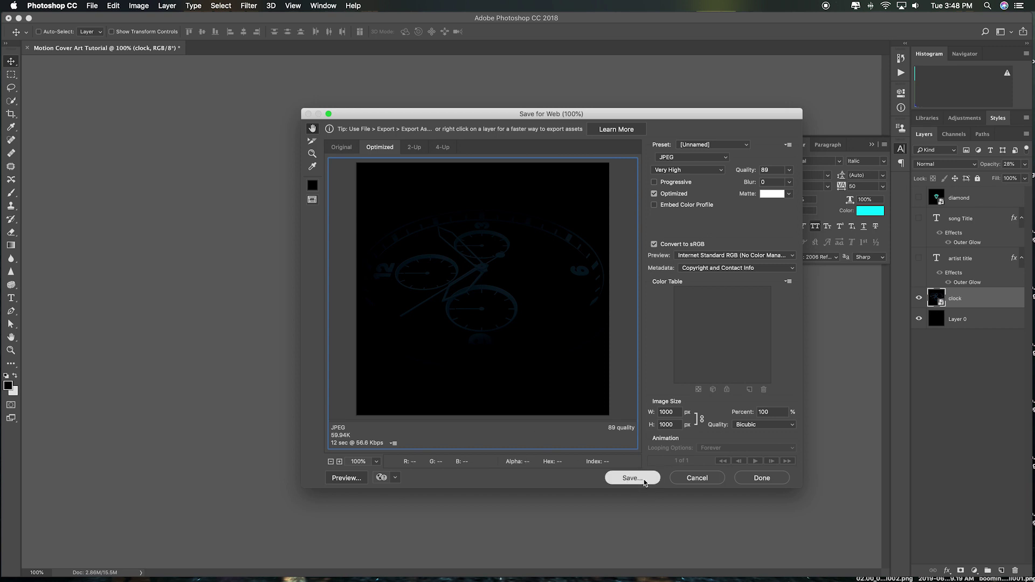
text(Background)
key(Return)
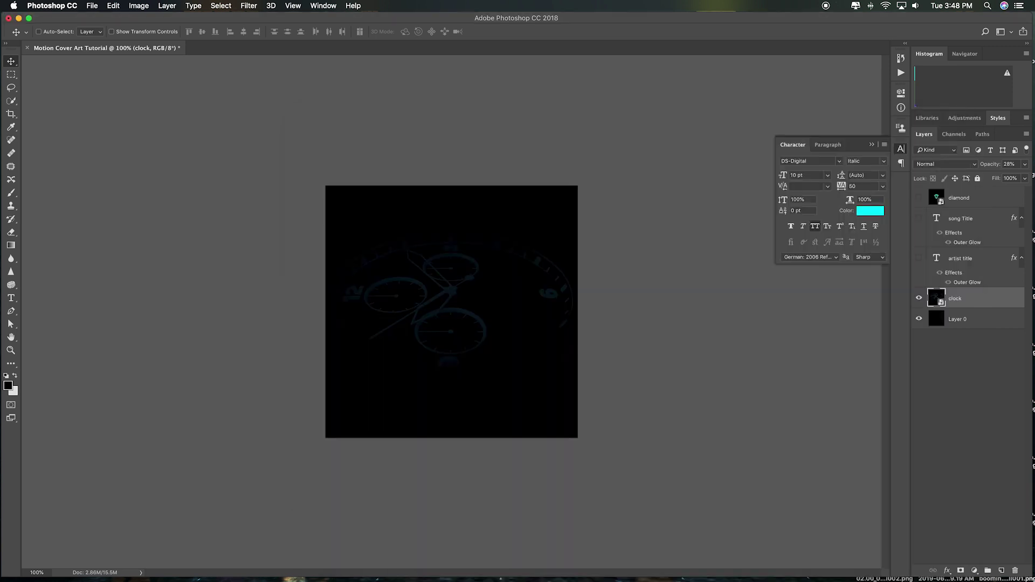
Hide the clock and Layer 0 layers and show only the artist title on a transparent background.
drag(920, 304, 920, 321)
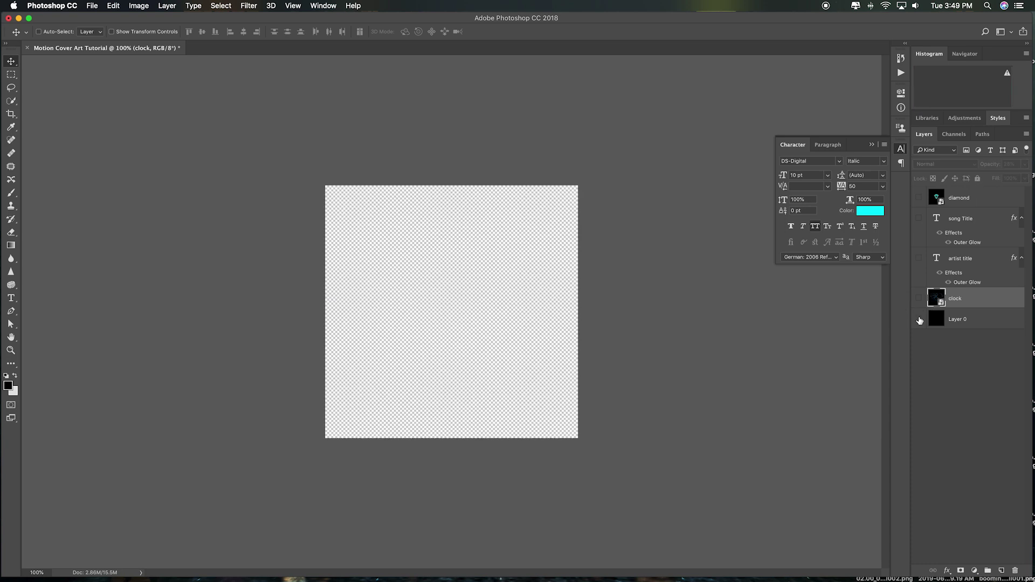
click(947, 260)
click(919, 259)
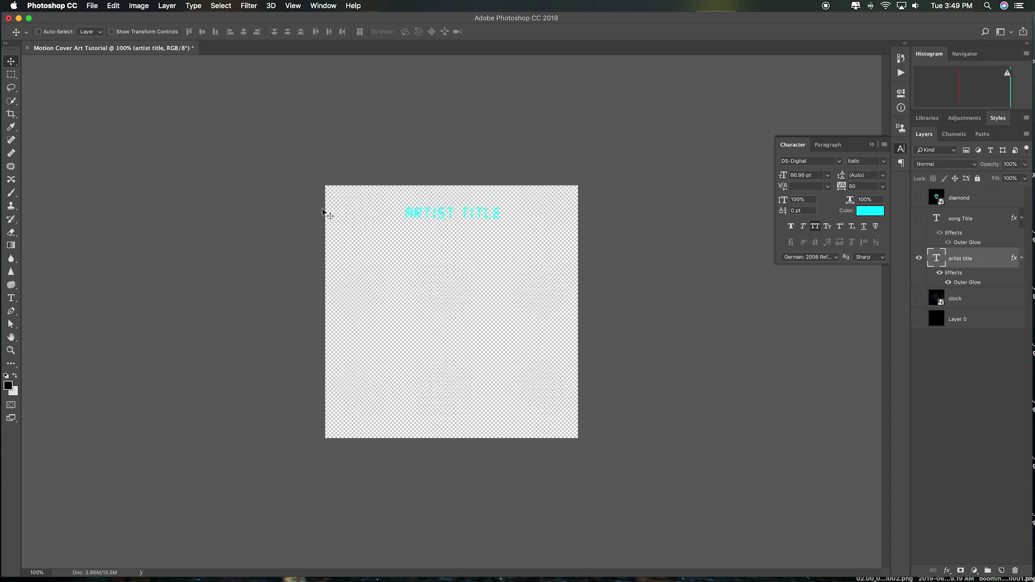
Save the artist title for web as a transparent PNG-24 image named Artist Title in the Premiere Pro folder.
click(93, 6)
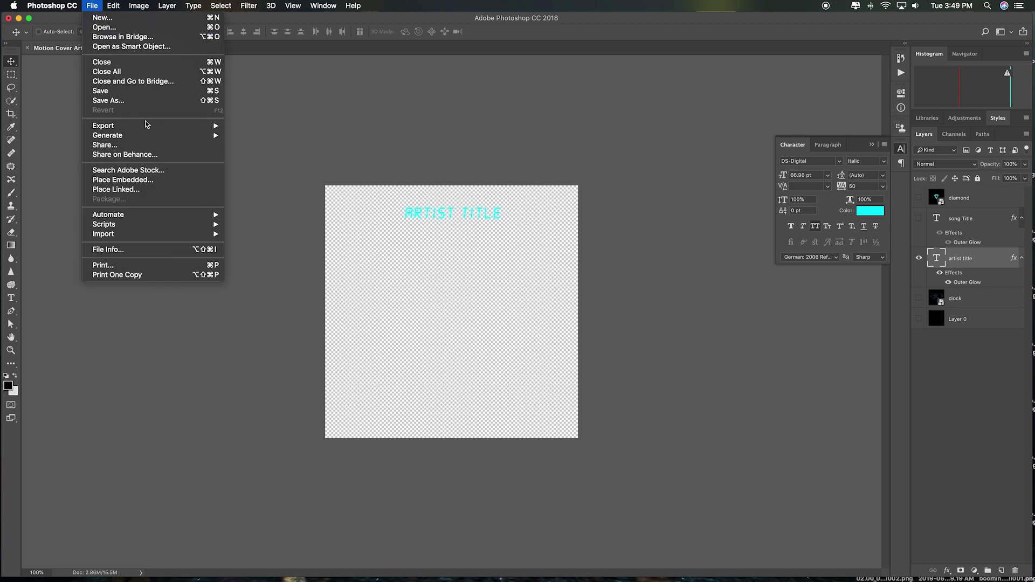
mouse_move(144, 127)
click(265, 167)
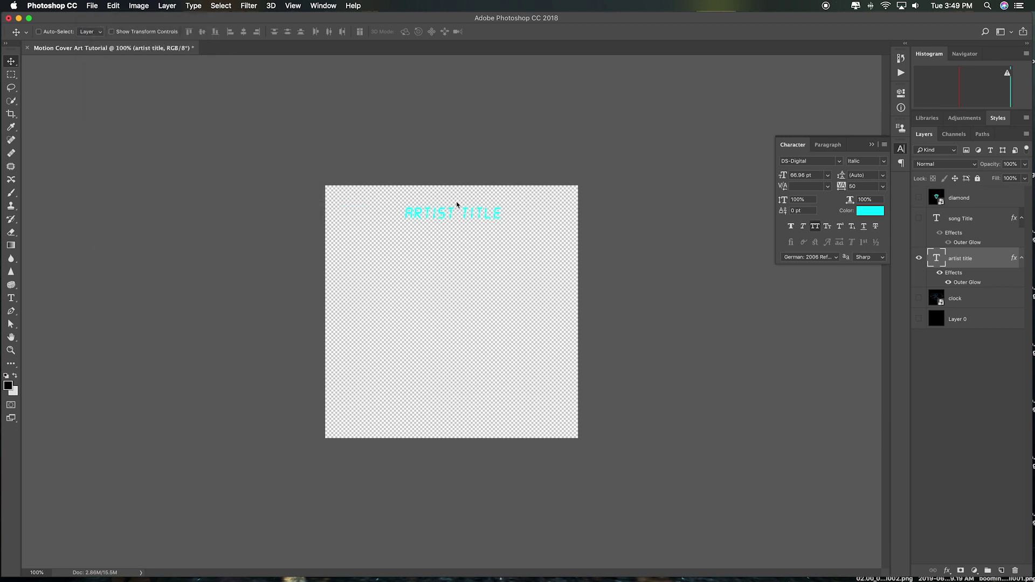
click(675, 158)
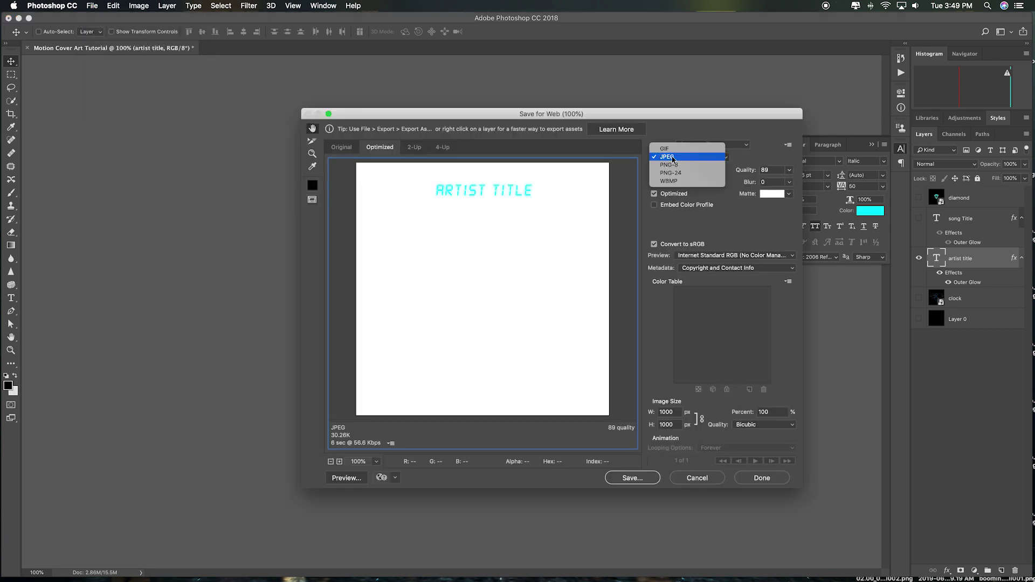
click(670, 172)
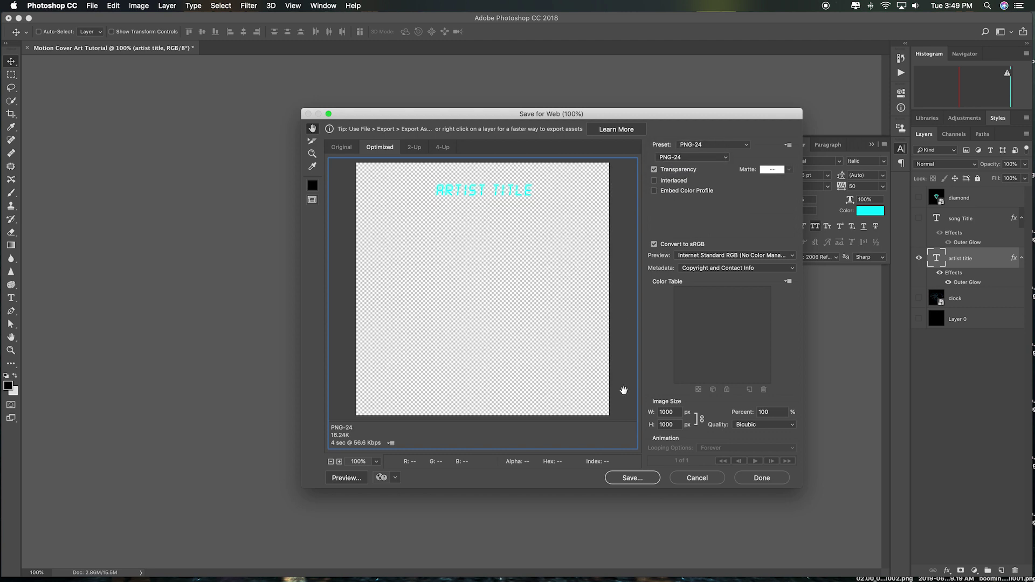
click(626, 478)
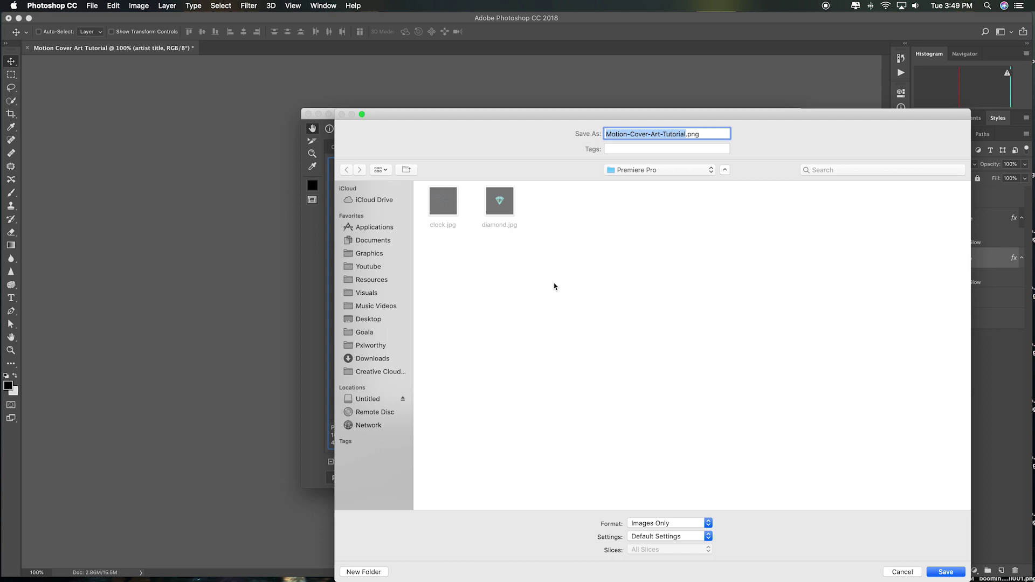
text(Artist Title)
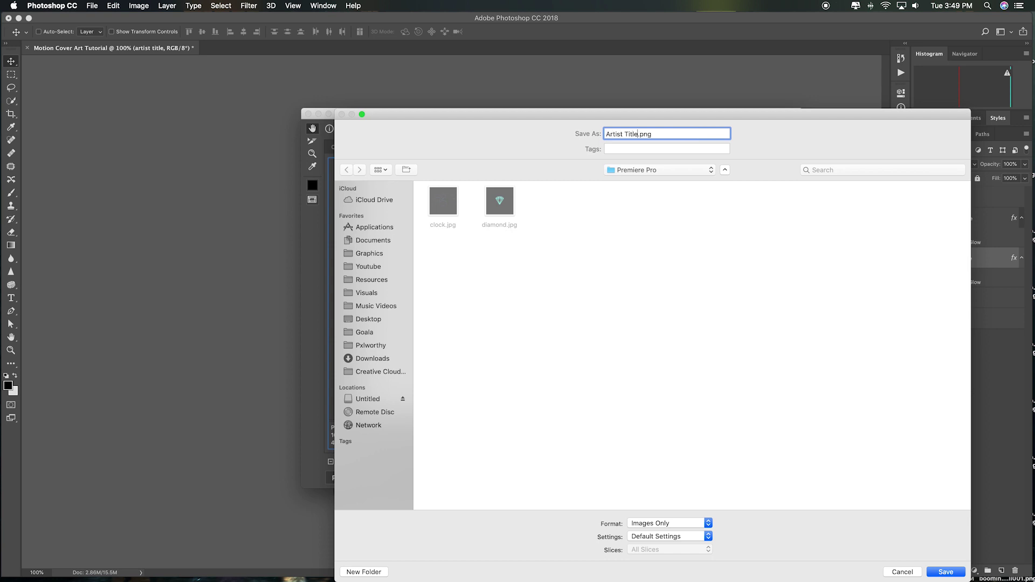
key(Return)
Show only the song title layer and save it for web as a PNG-24 image named Song-Title.png in the Premiere Pro folder.
click(919, 258)
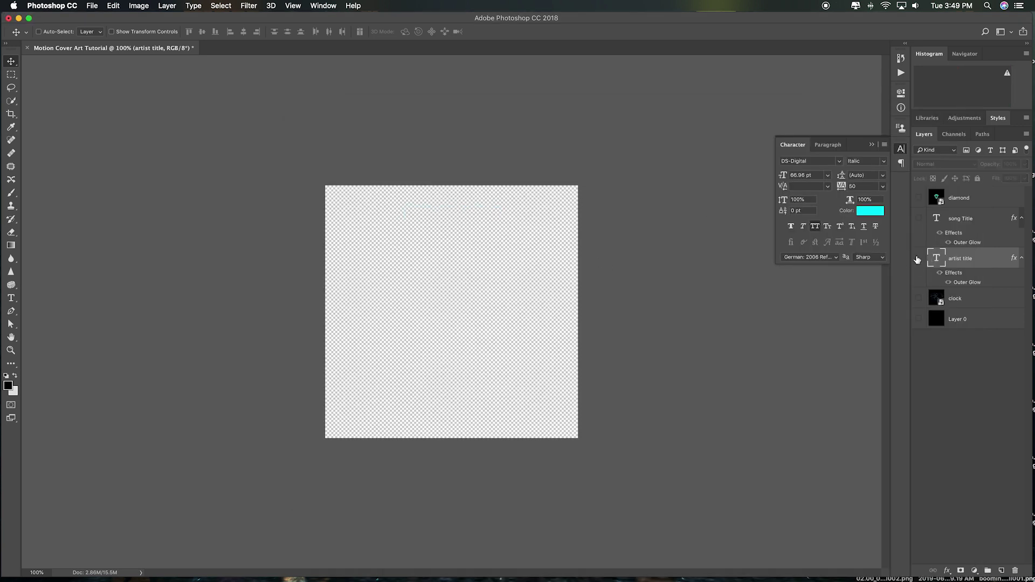
click(919, 218)
click(91, 5)
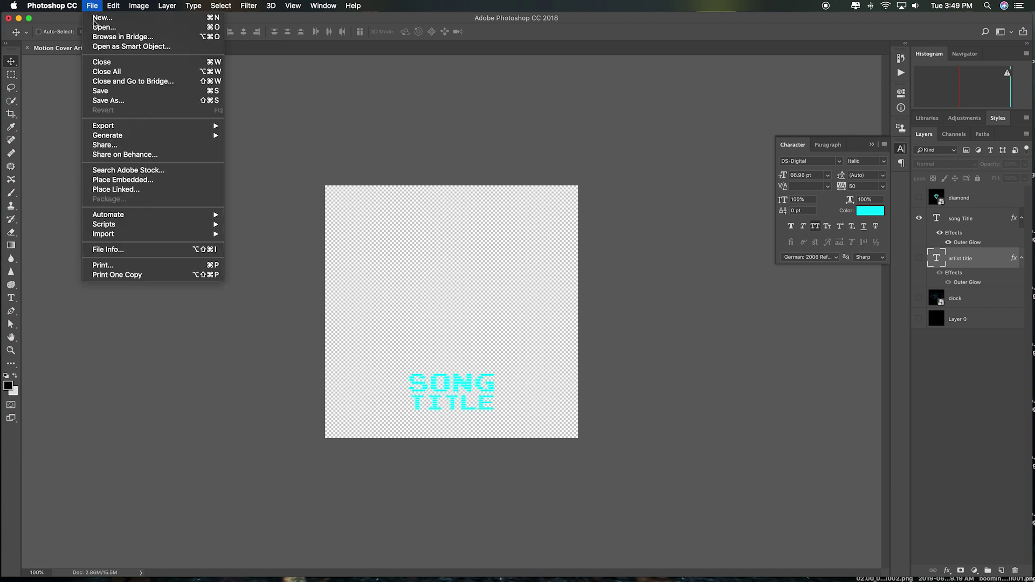
mouse_move(179, 131)
click(302, 167)
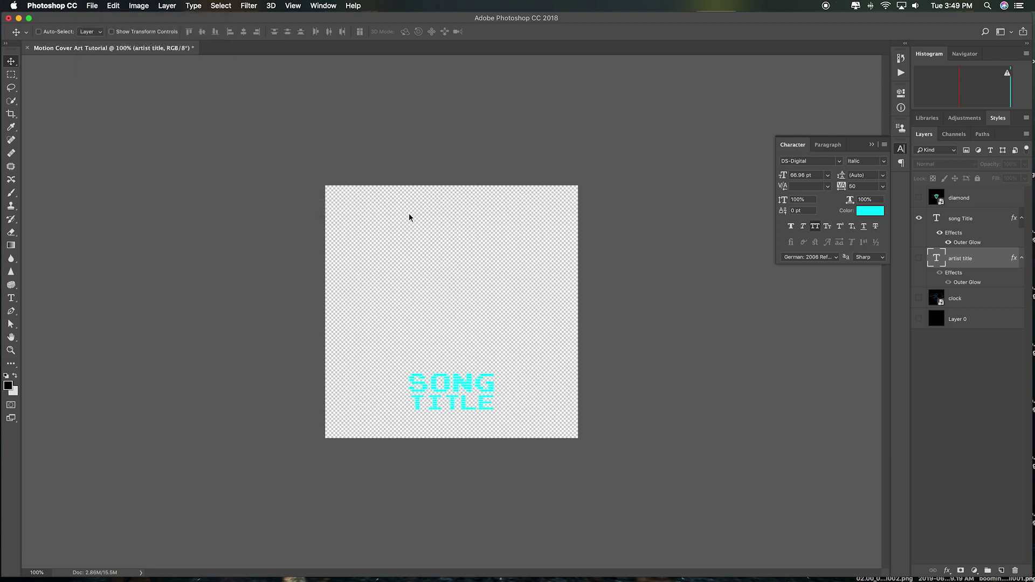
click(709, 144)
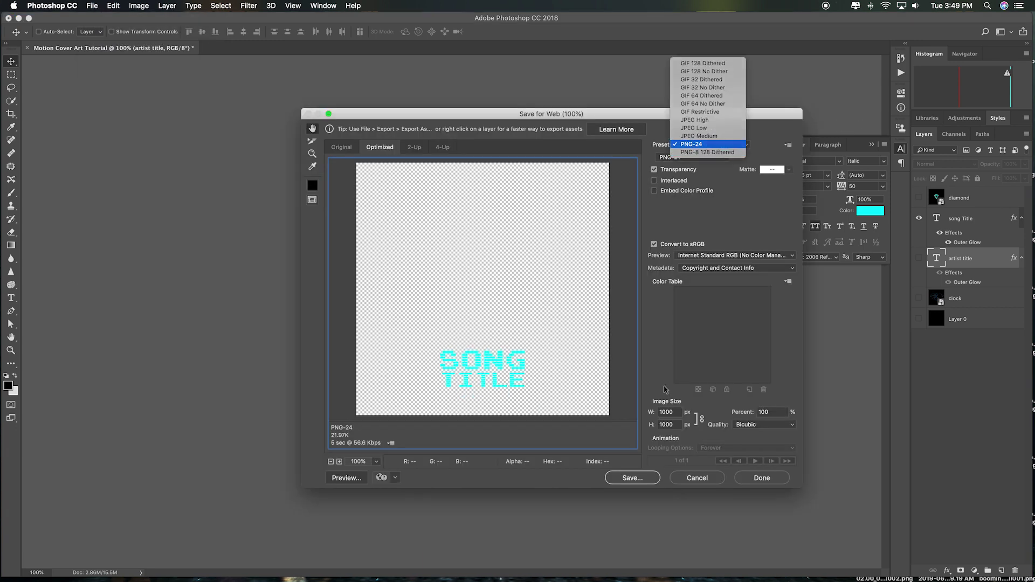
click(704, 143)
click(626, 476)
text(Spmg)
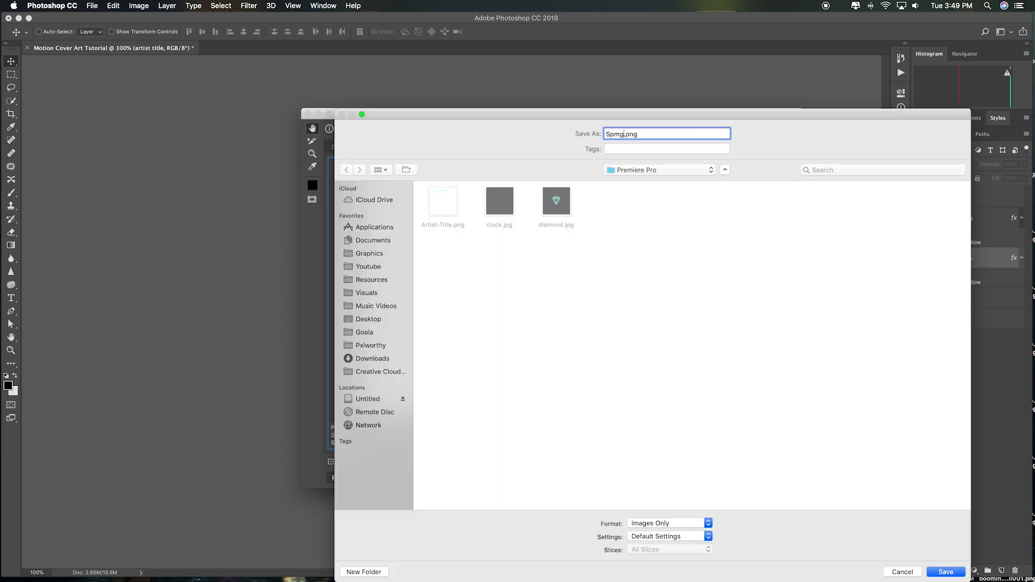
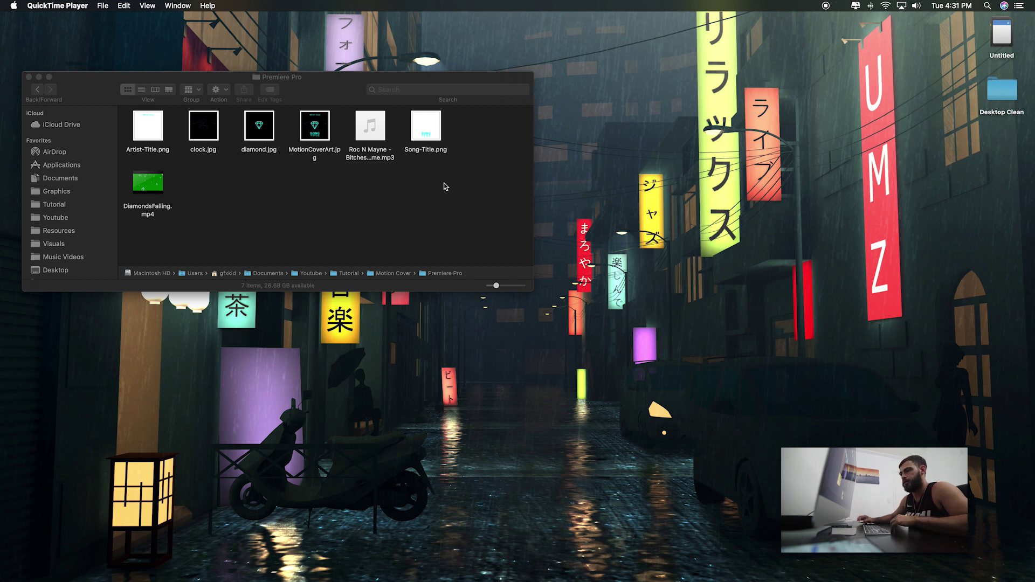
Switch to Premiere Pro and create a new project named CoverMotionTutorial.
click(398, 561)
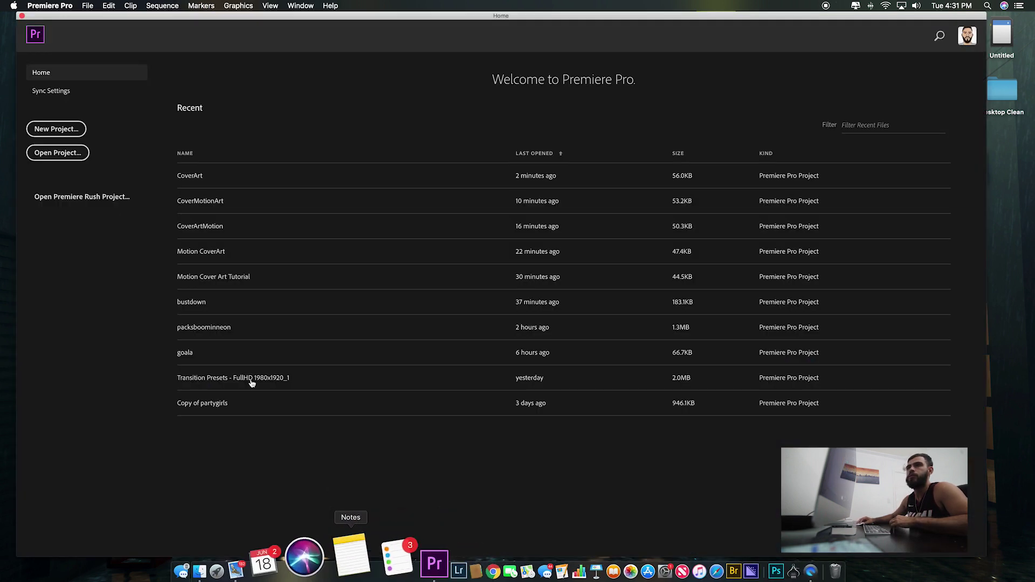
click(59, 128)
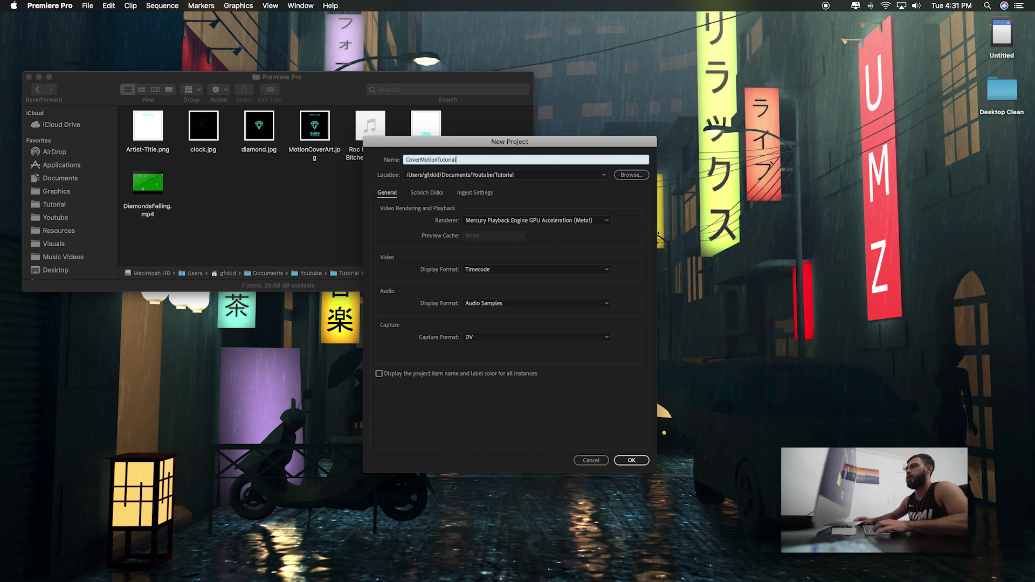
key(Return)
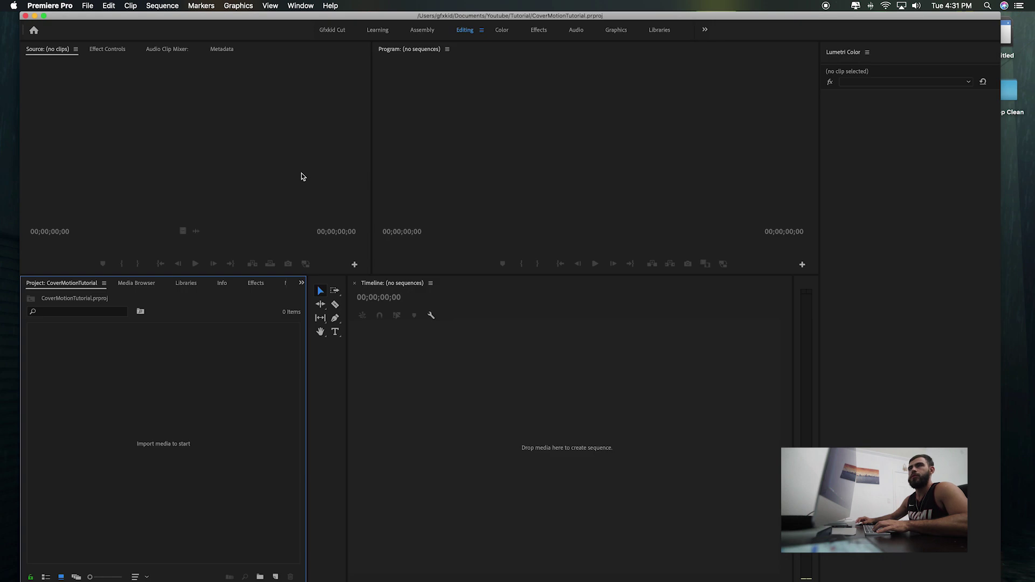
Create a new sequence with a custom frame size of 1000 horizontal by 1000 vertical.
click(89, 6)
mouse_move(108, 17)
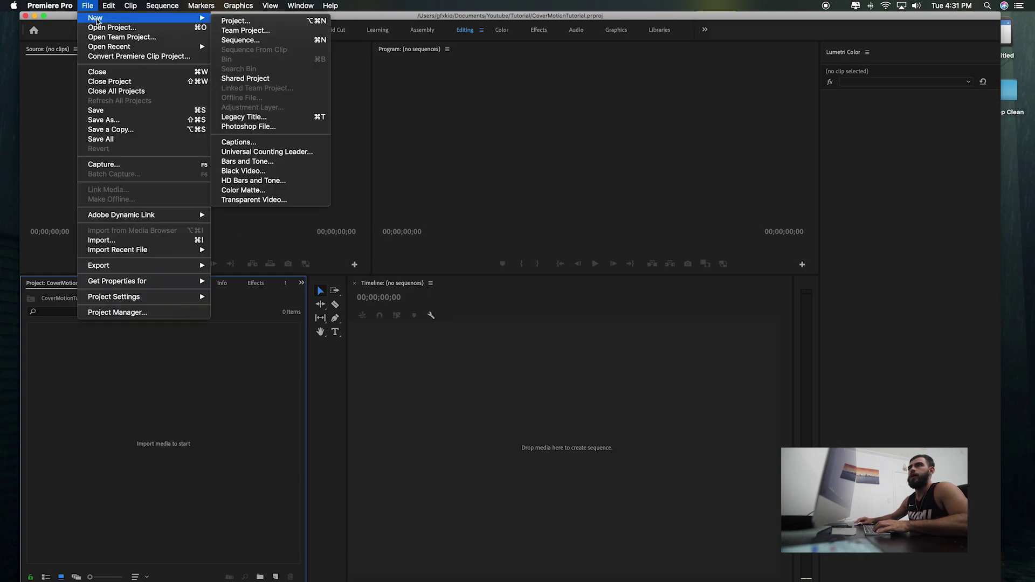
click(237, 39)
click(405, 152)
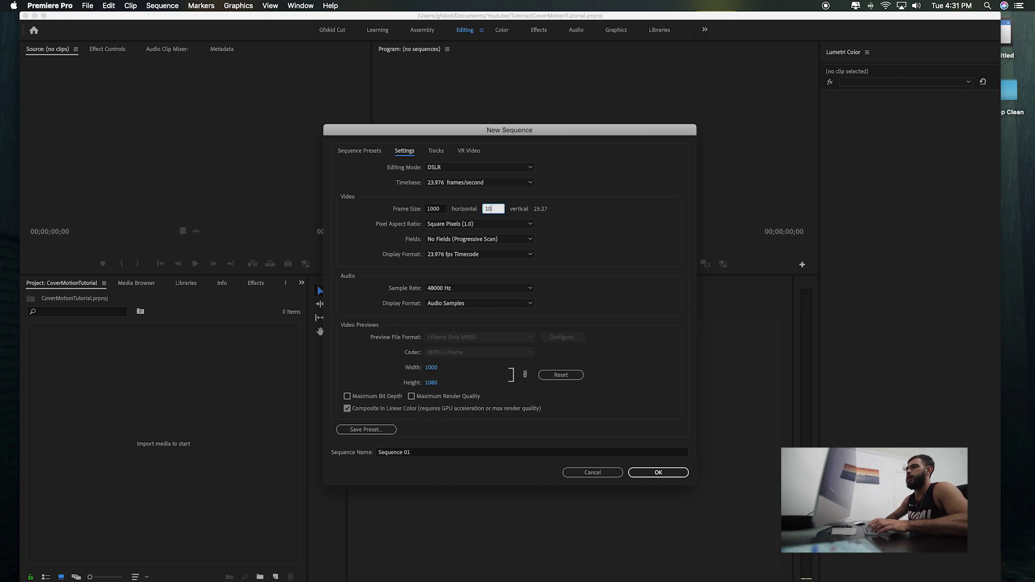
key(Return)
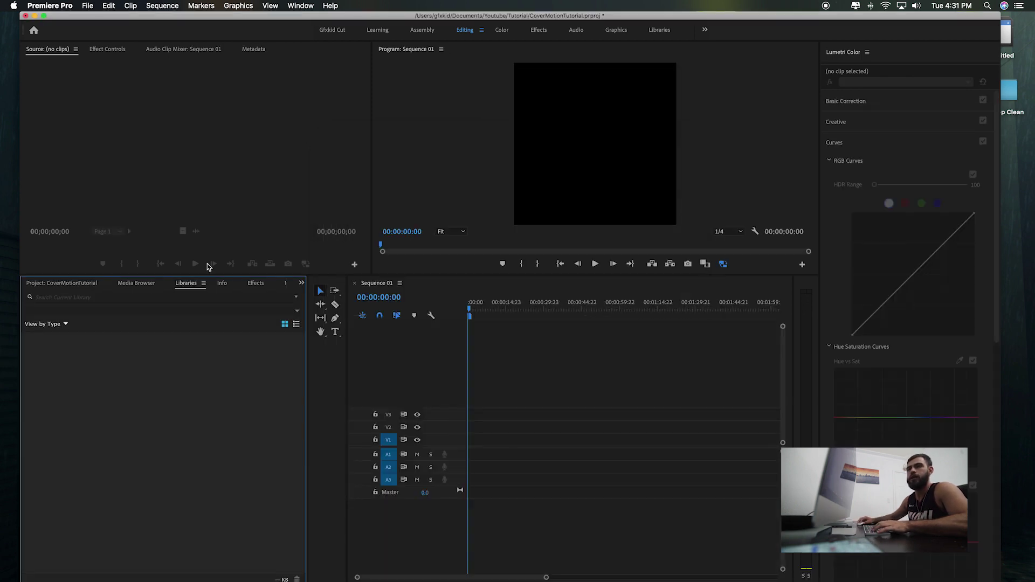
Import all files from the Premiere Pro folder in Finder into the CoverMotionTutorial project.
click(58, 284)
key(super+Tab)
key(super+Tab)
key(super+Tab)
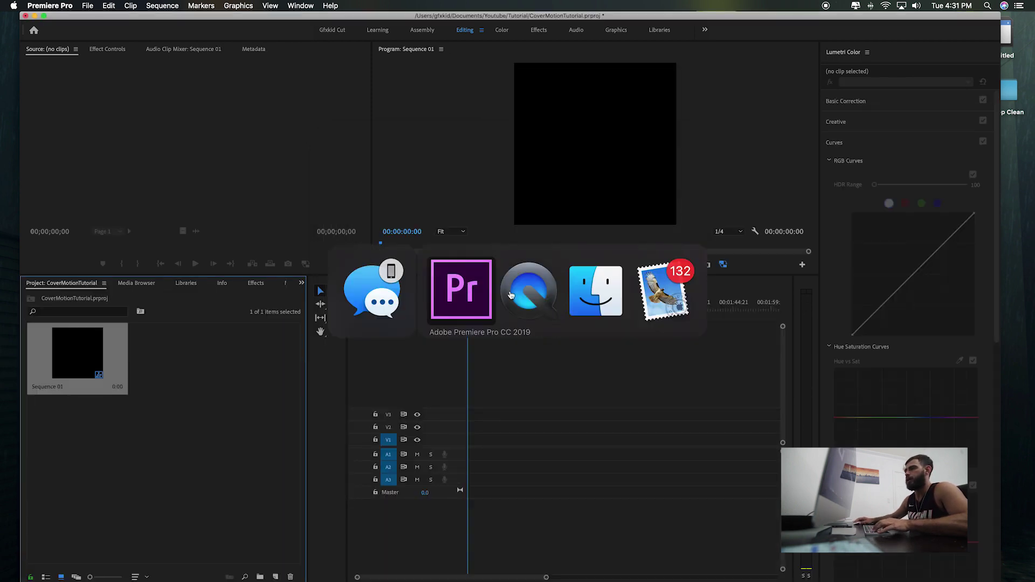
drag(238, 81, 438, 100)
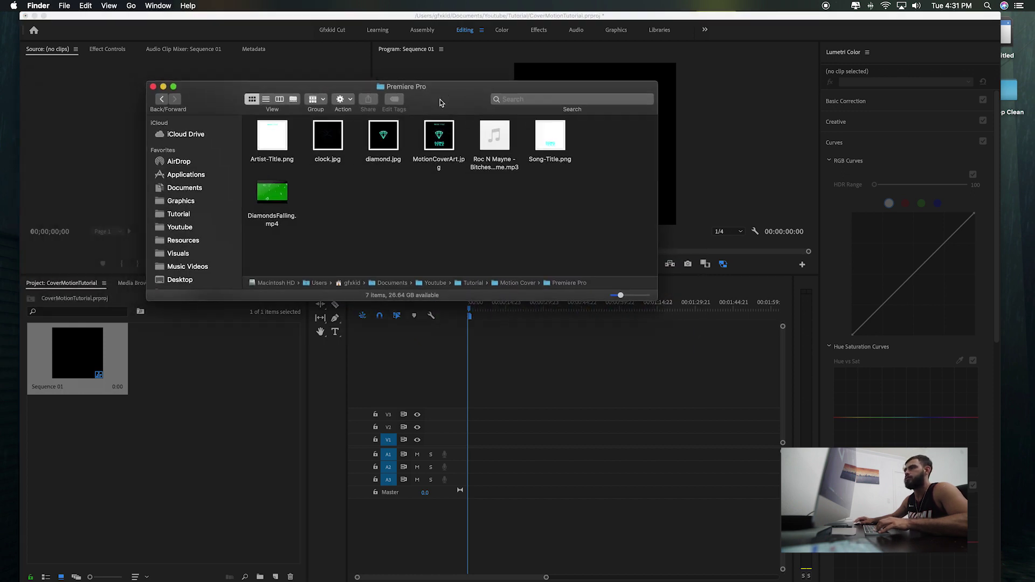
key(super+a)
drag(329, 138, 210, 383)
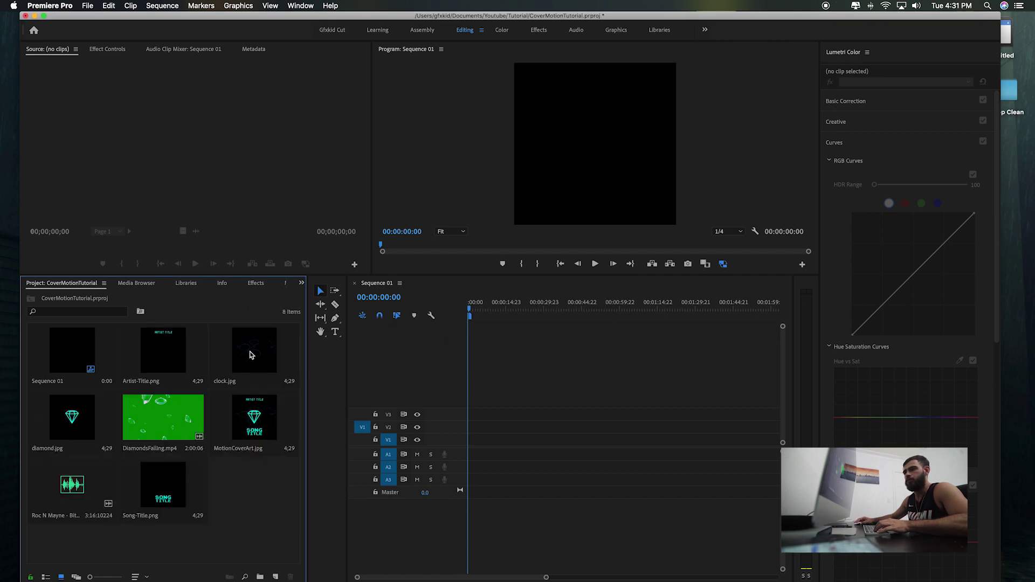
Place clock.jpg on V1 and diamond.jpg on V2, both extended to 34:22, and set the diamond's blend mode to Screen.
drag(249, 354, 558, 436)
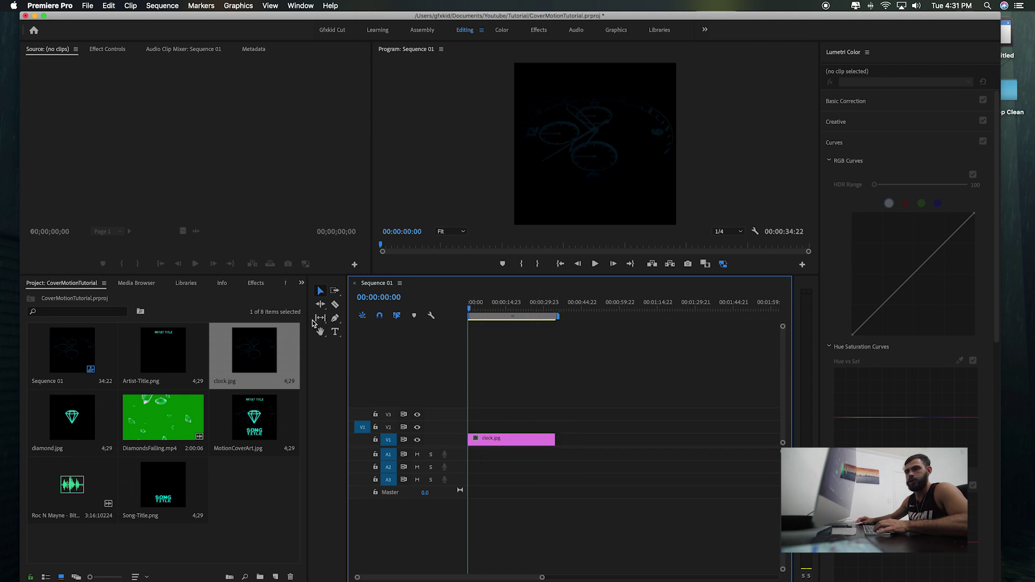
drag(71, 417, 553, 424)
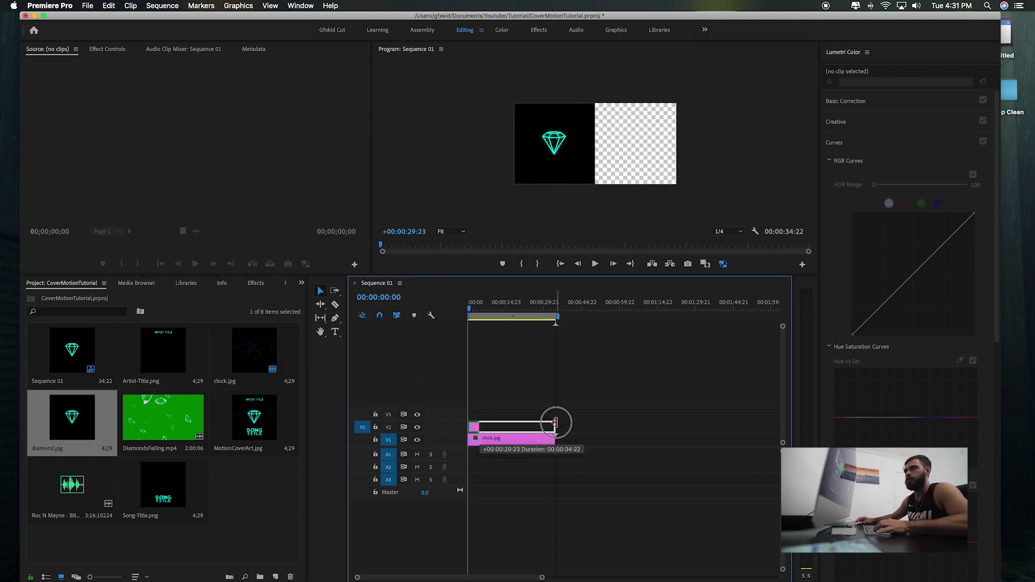
click(105, 49)
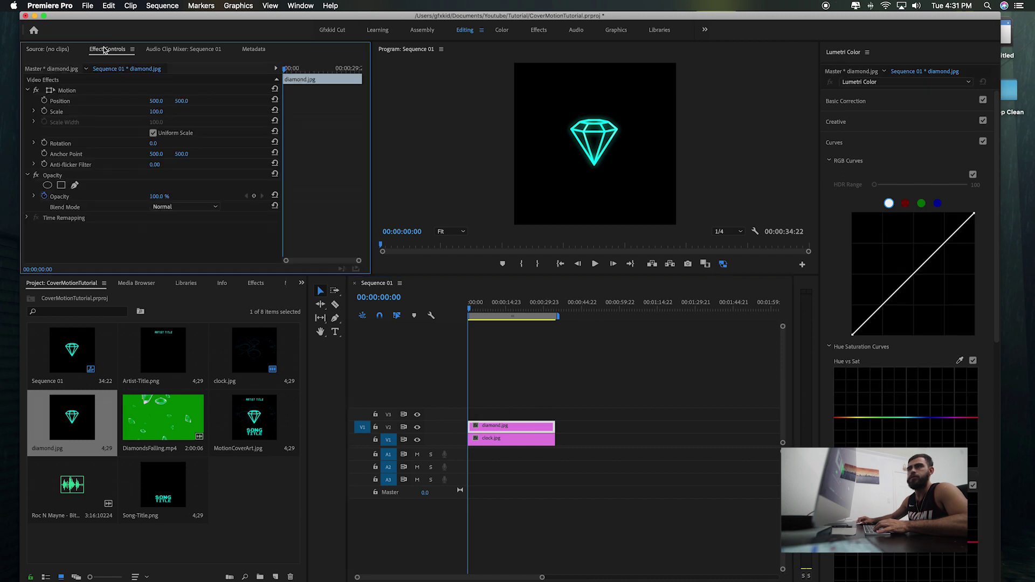
click(180, 205)
click(194, 313)
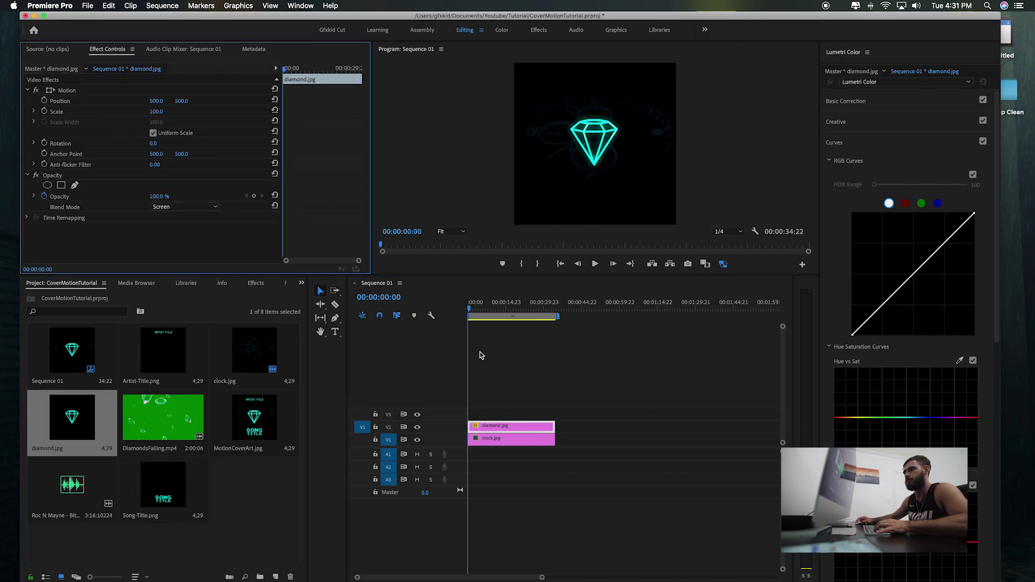
click(507, 376)
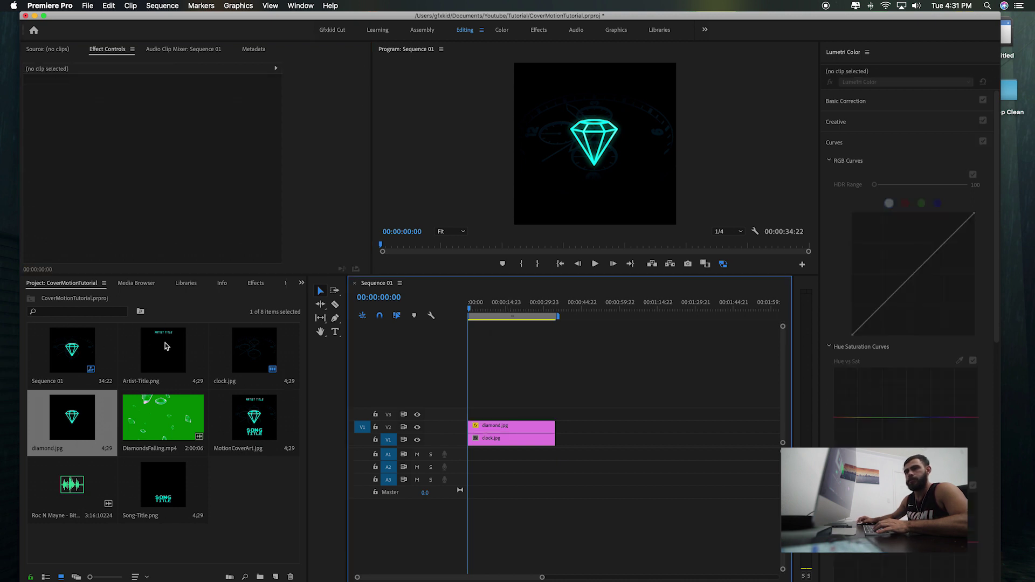
Add Song-Title.png on V3 and Artist-Title.png on V4 from the sequence start, extending both to match the clips below.
drag(150, 470, 470, 414)
drag(479, 414, 555, 406)
drag(171, 356, 554, 394)
click(517, 400)
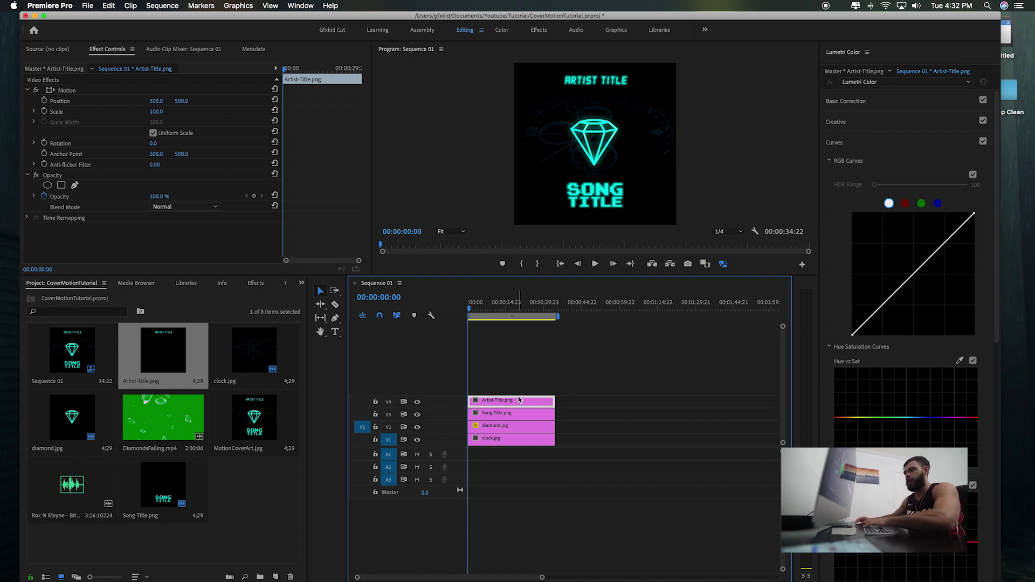
Place the MP3 song on A1 at the sequence start and play it briefly.
key(backslash)
key(backslash)
drag(49, 478, 487, 455)
key(space)
drag(505, 310, 456, 316)
key(equal)
key(equal)
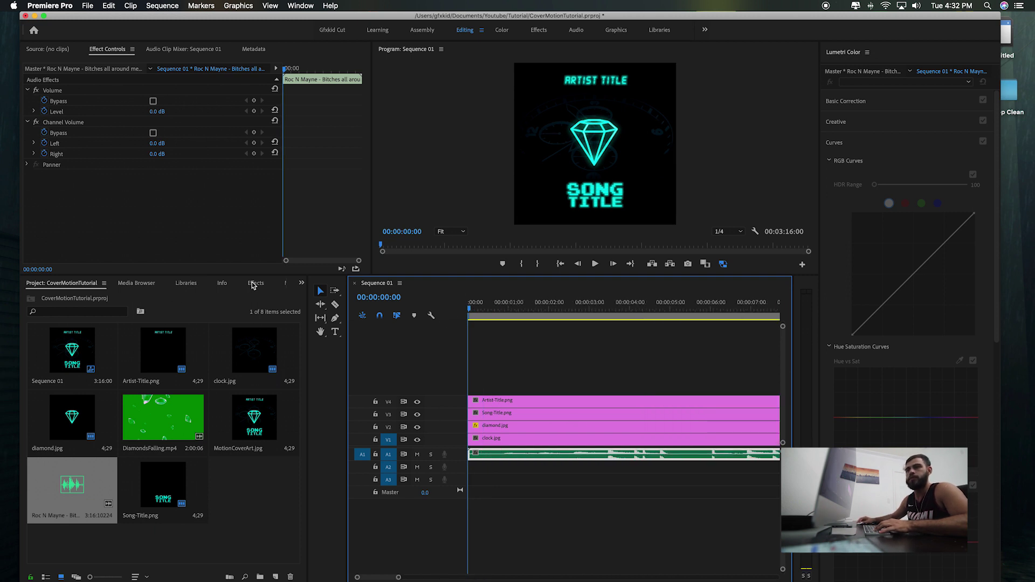
Find the Cross Dissolve transition, apply it to the start of clock.jpg and extend it to 2:10.
click(255, 283)
click(76, 296)
text(cross d)
text(issol)
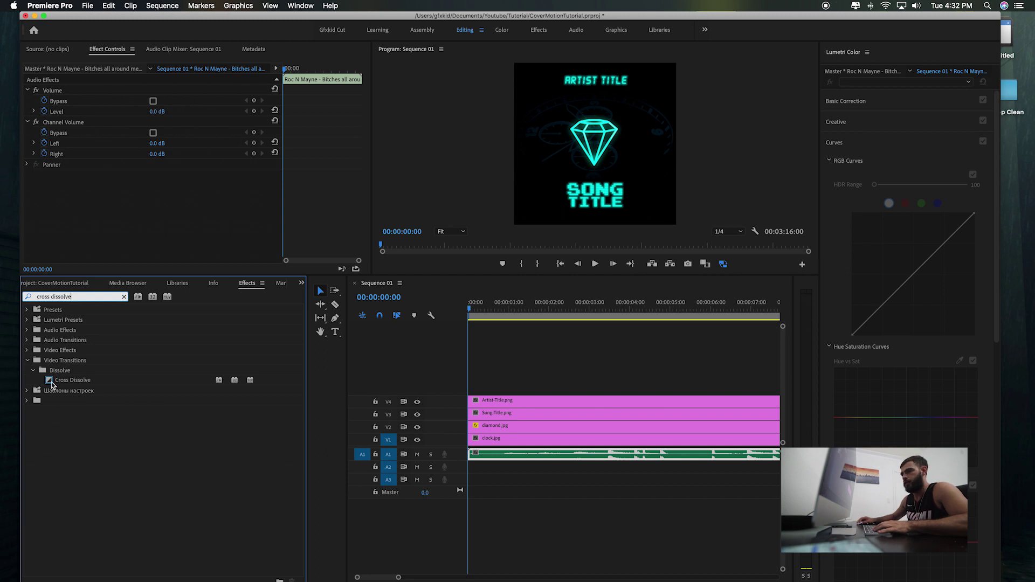
drag(52, 383, 564, 442)
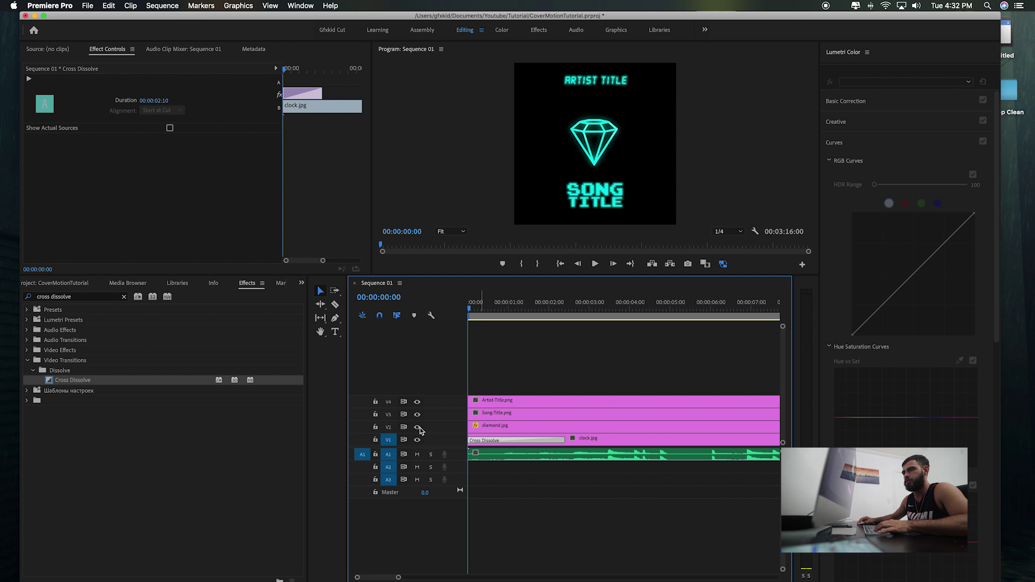
Hide tracks V2, V3 and V4 and play back the clock's fade-in.
click(417, 427)
click(417, 415)
click(417, 401)
key(space)
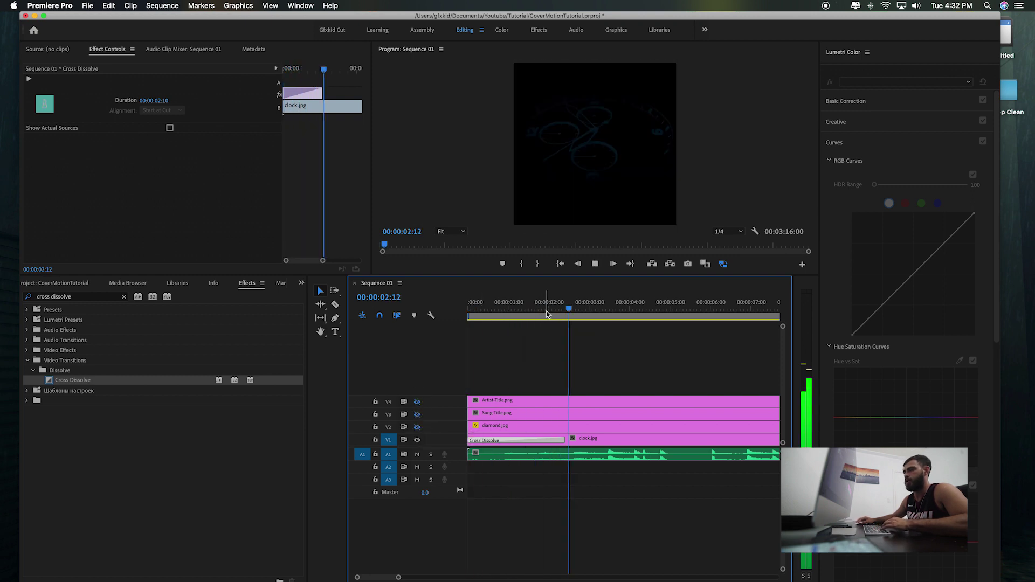
key(space)
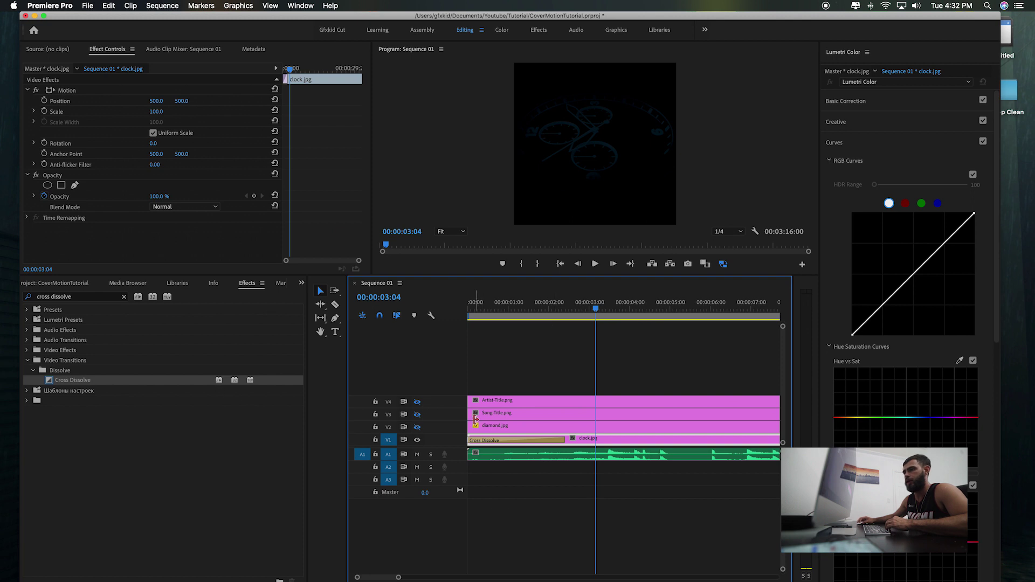
Show V2 again, trim the start of diamond.jpg to about 1:20 and add a Cross Dissolve about two seconds long.
click(417, 427)
drag(472, 429, 545, 428)
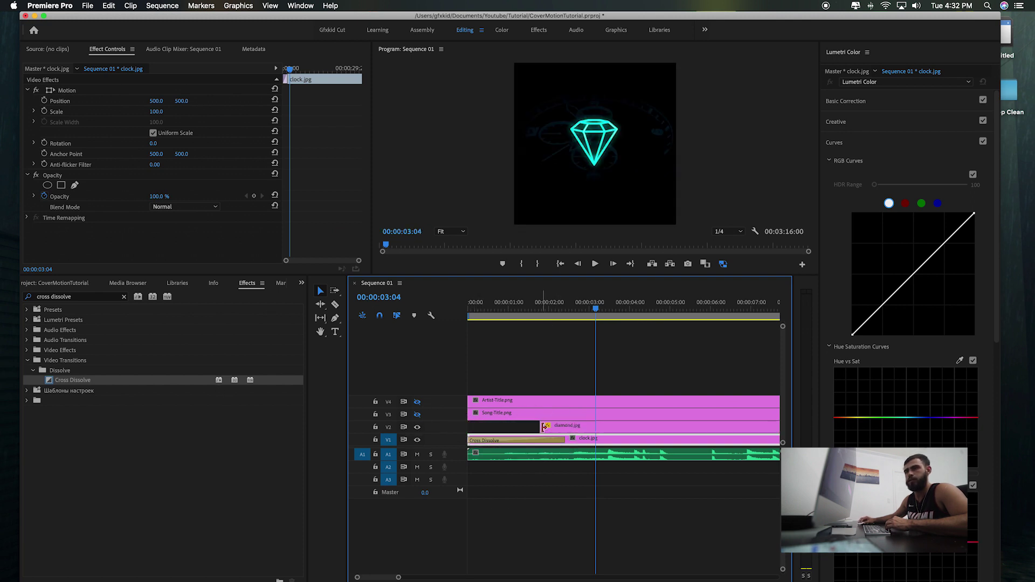
drag(97, 380, 627, 427)
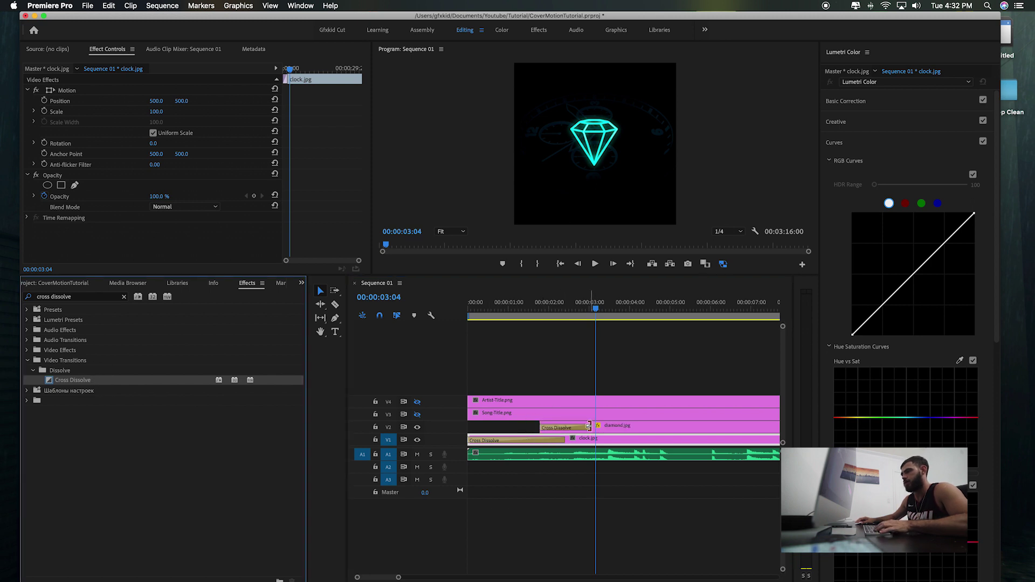
click(520, 310)
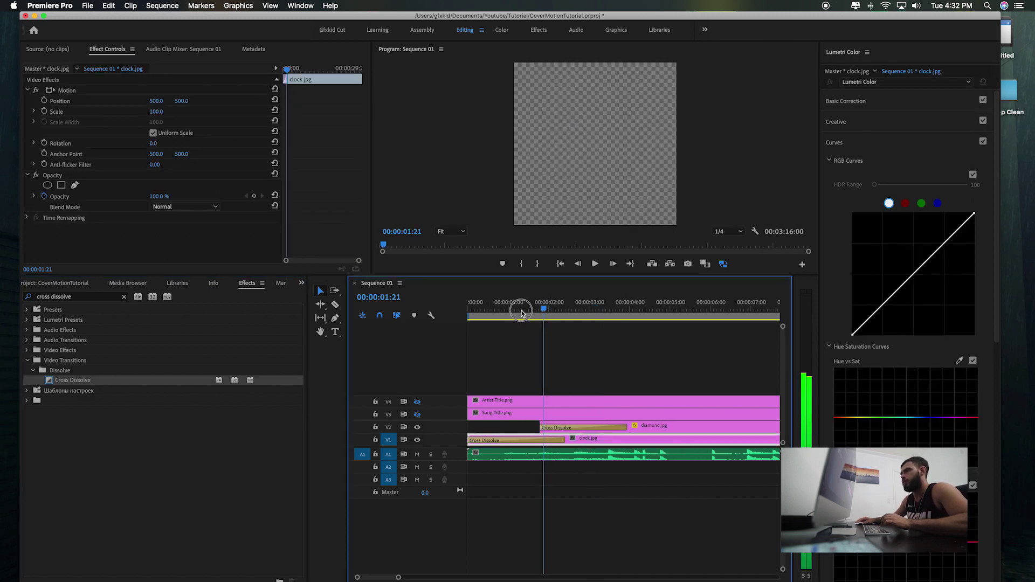
key(space)
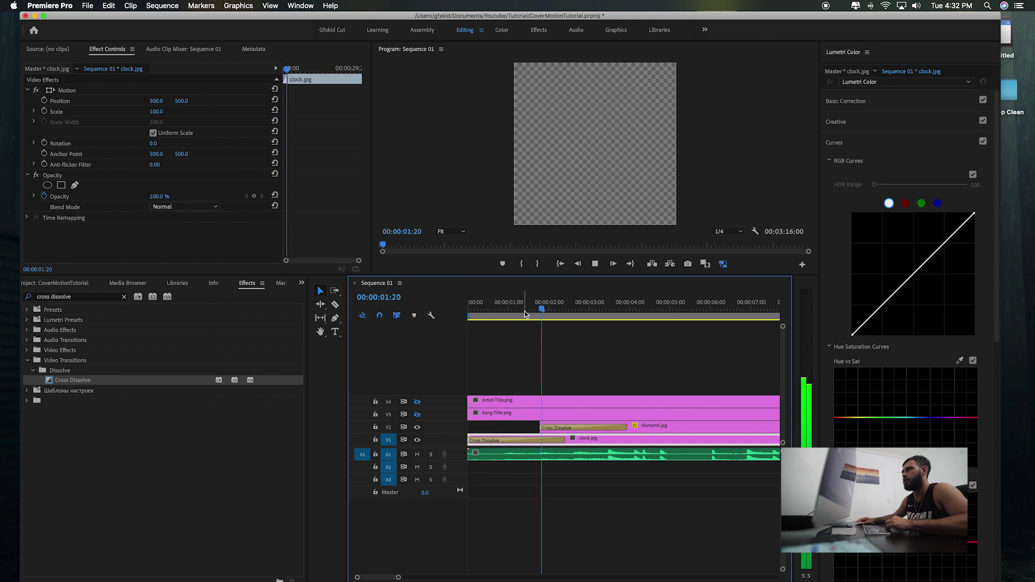
Trim the start of diamond.jpg to the end of the clock's dissolve and preview the timing.
drag(553, 427, 581, 427)
click(543, 303)
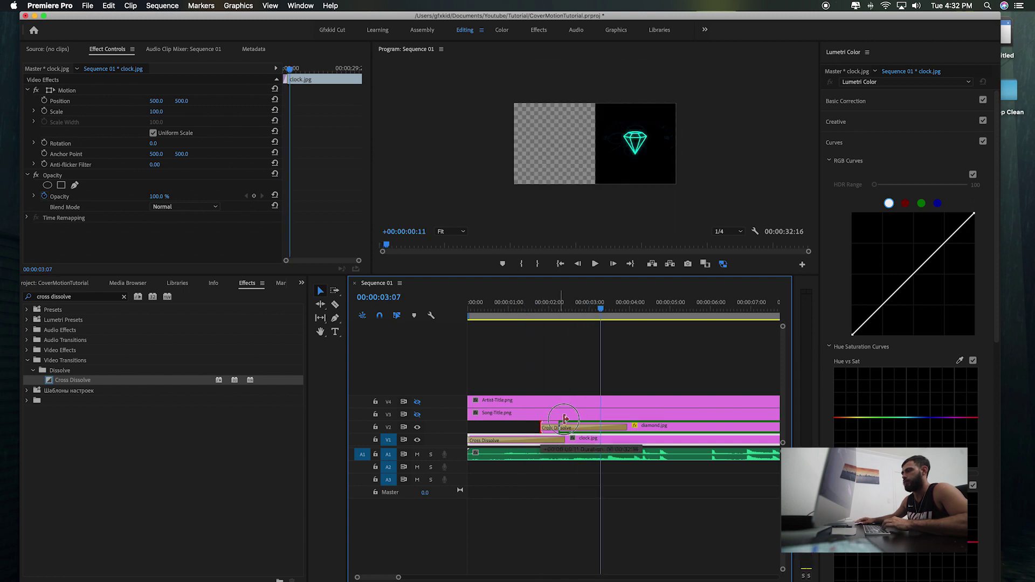
key(space)
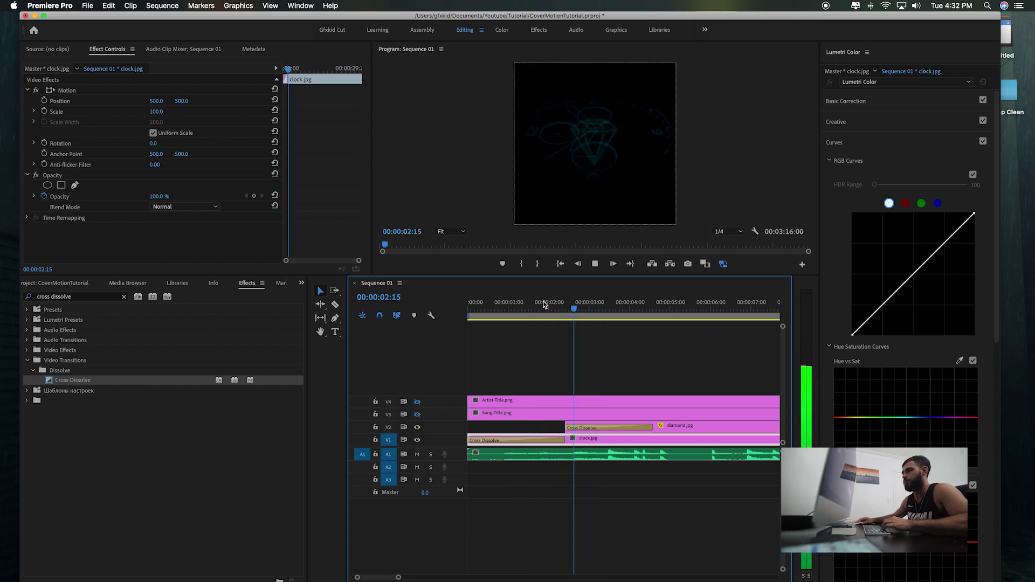
key(space)
Show V3, trim Song-Title.png to start at 3:19 and fade it in with a 2:04 Cross Dissolve.
click(417, 414)
drag(473, 413, 604, 413)
drag(69, 385, 706, 411)
key(space)
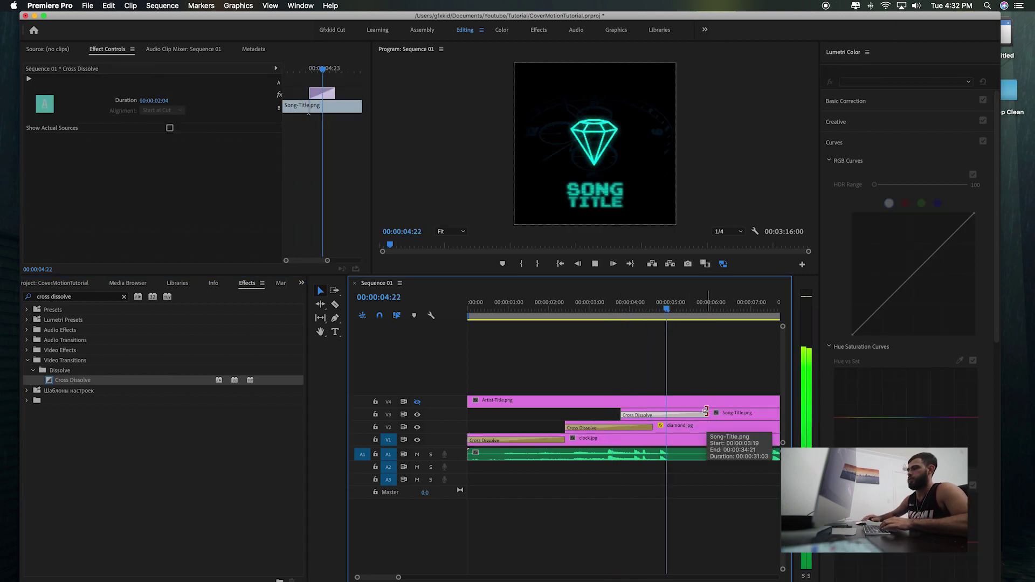
key(space)
Show V4, trim Artist-Title.png to start at 5:02 and fade it in with a 2:23 Cross Dissolve.
key(backslash)
click(416, 402)
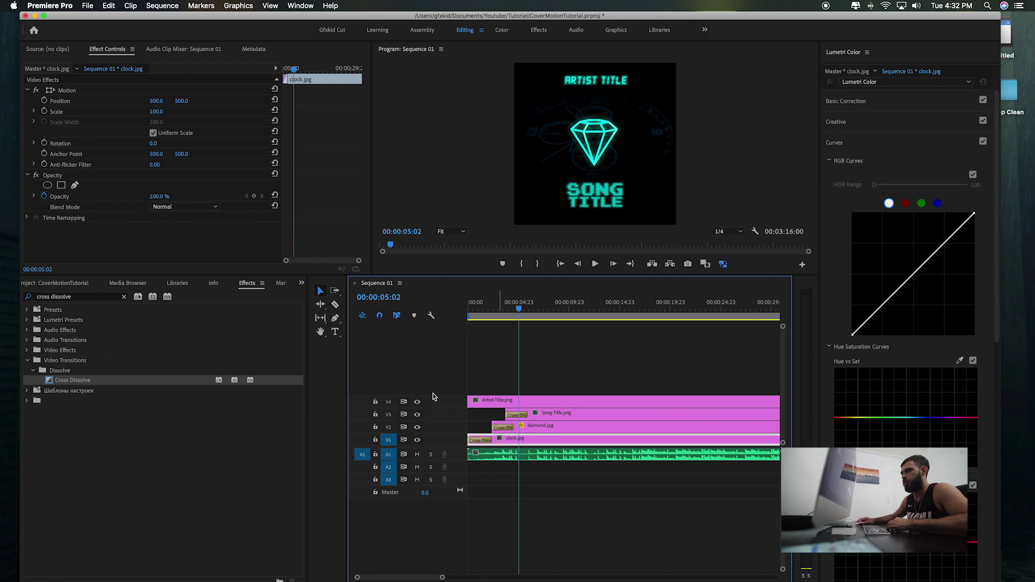
drag(471, 400, 519, 400)
drag(74, 380, 550, 399)
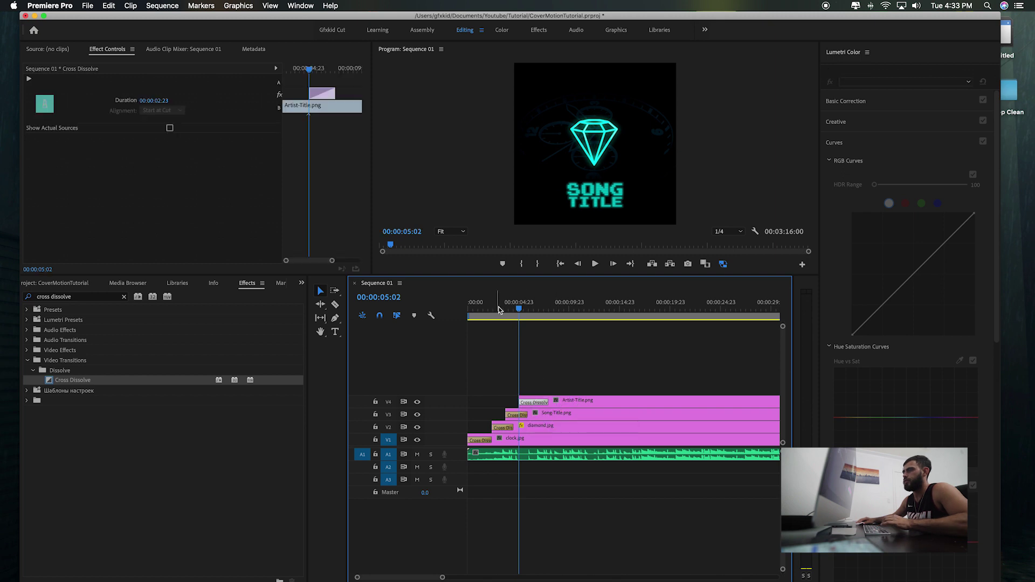
Play the sequence from the start to review all the staggered fade-ins, and return to the beginning.
click(468, 310)
key(space)
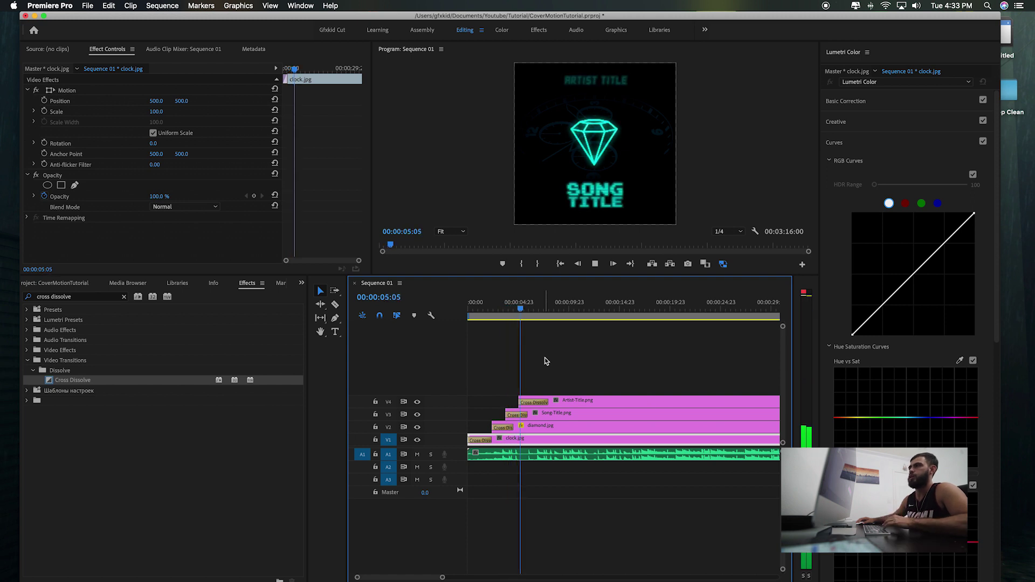
key(space)
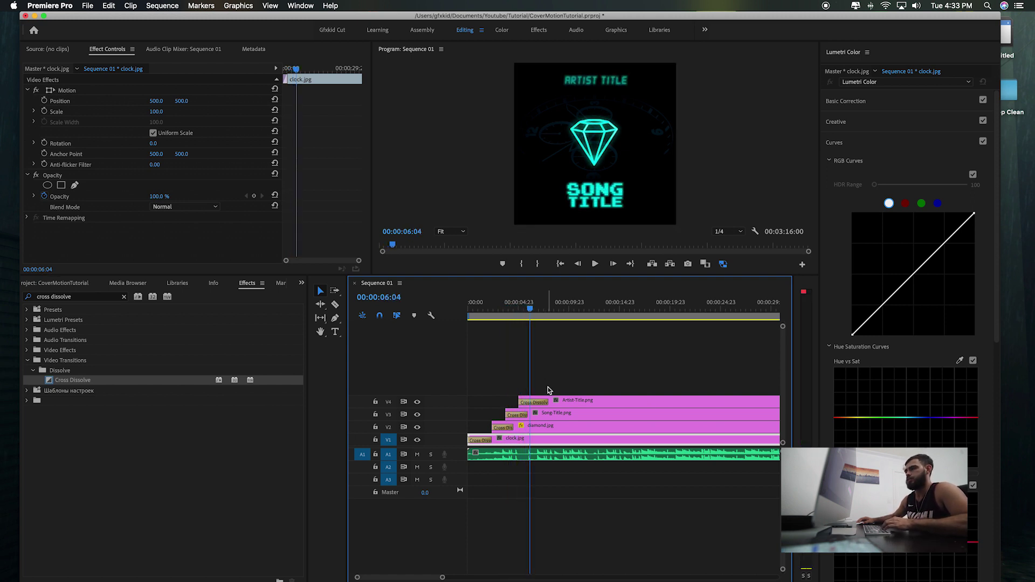
key(space)
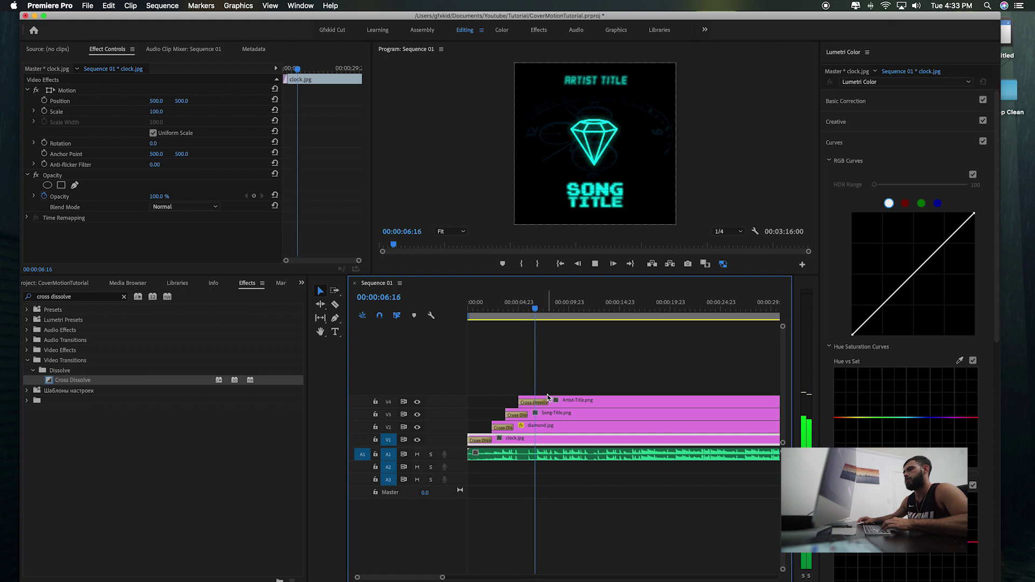
click(565, 404)
key(space)
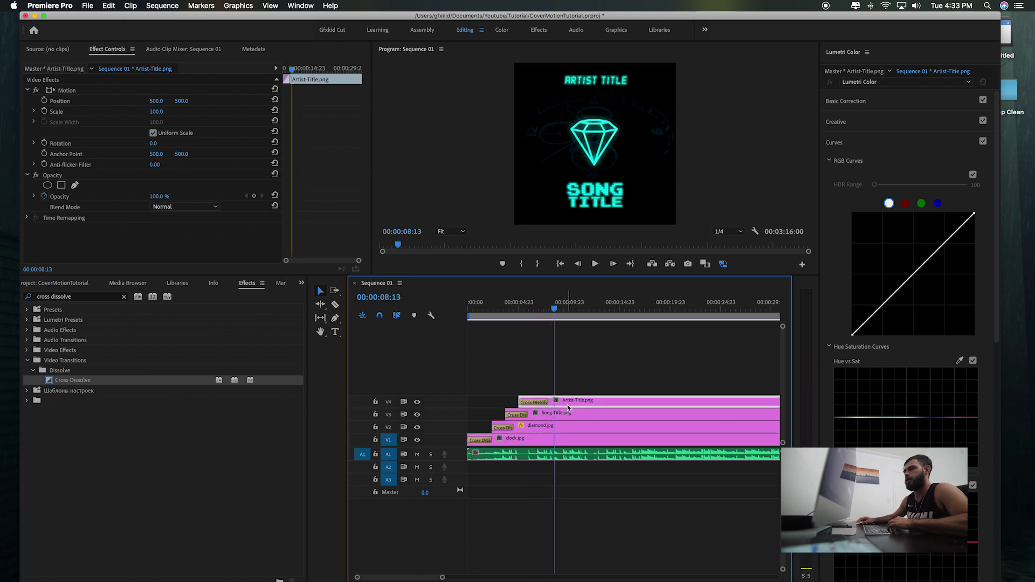
drag(527, 312, 469, 312)
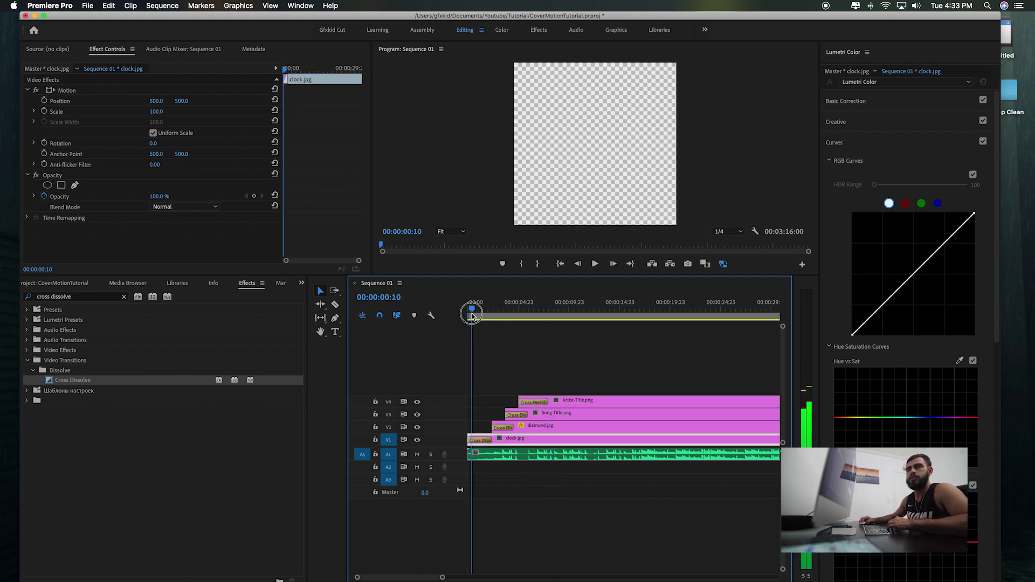
Preview DiamondsFalling.mp4 and place it on a new V5 track above the titles, starting in line with diamond.jpg.
click(44, 283)
double_click(180, 420)
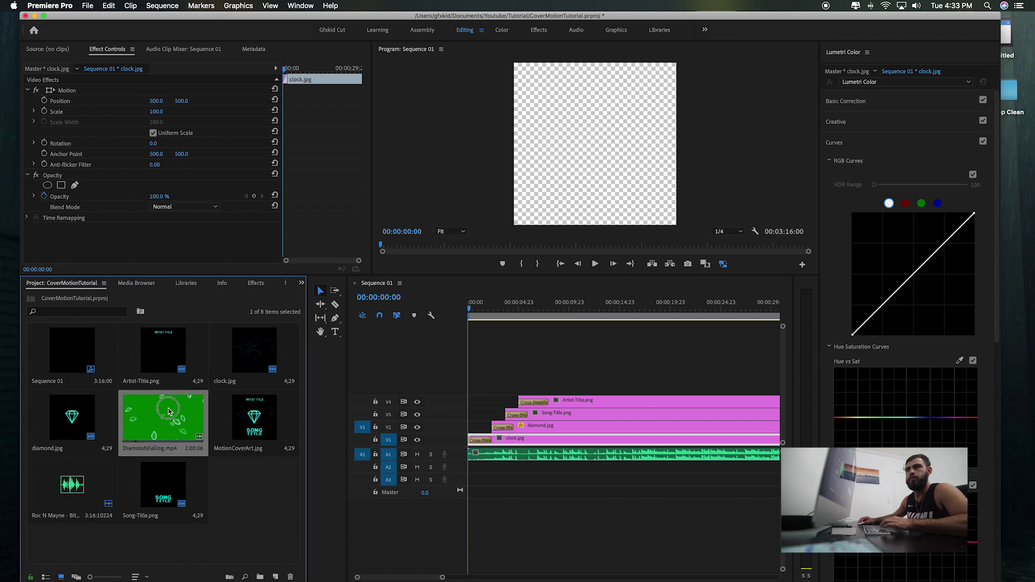
drag(68, 245, 32, 242)
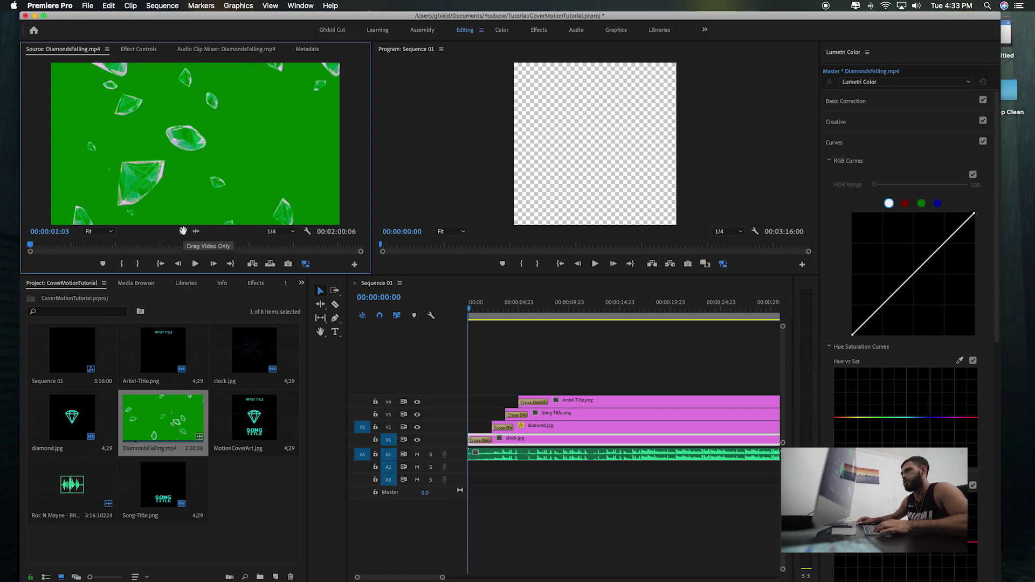
drag(184, 231, 370, 298)
drag(149, 214, 497, 381)
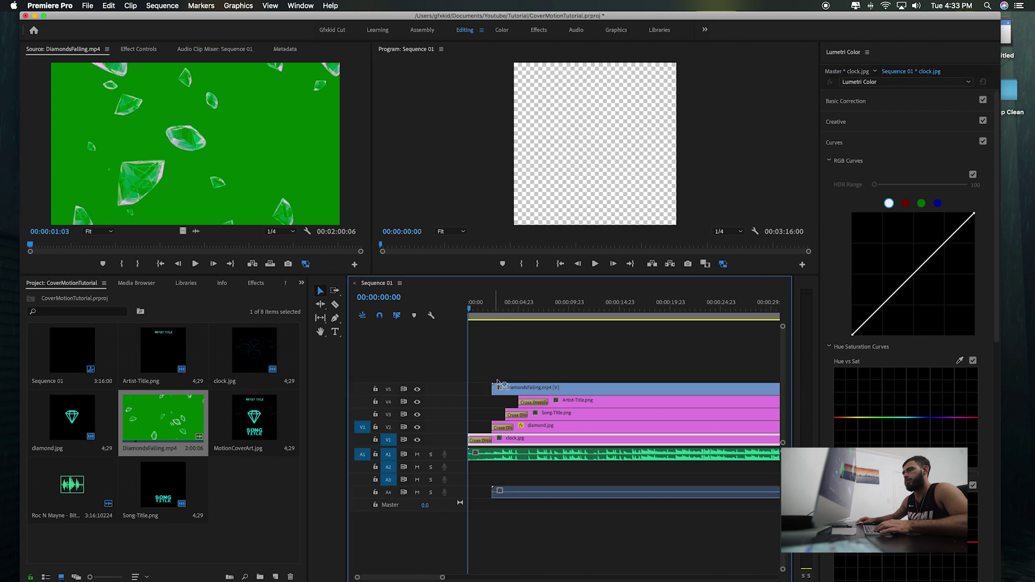
Find the Ultra Key effect and apply it to the DiamondsFalling.mp4 clip on V5.
drag(502, 318, 556, 311)
click(582, 390)
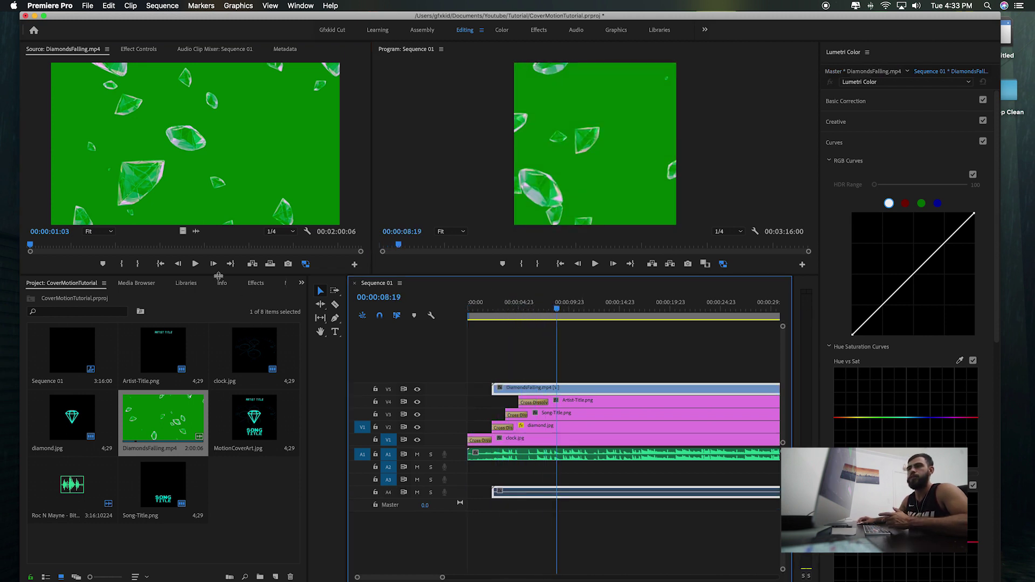
click(251, 284)
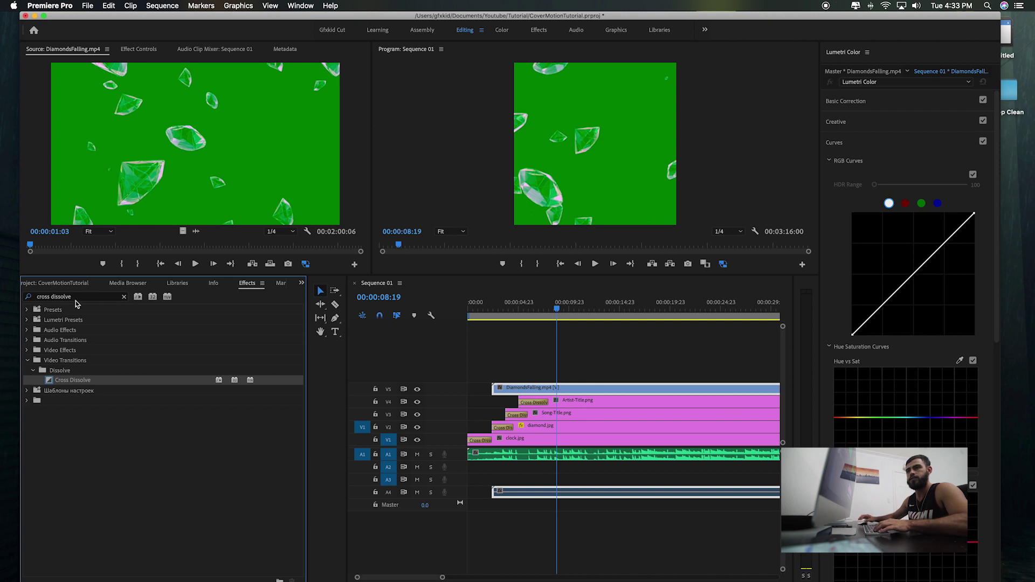
click(85, 296)
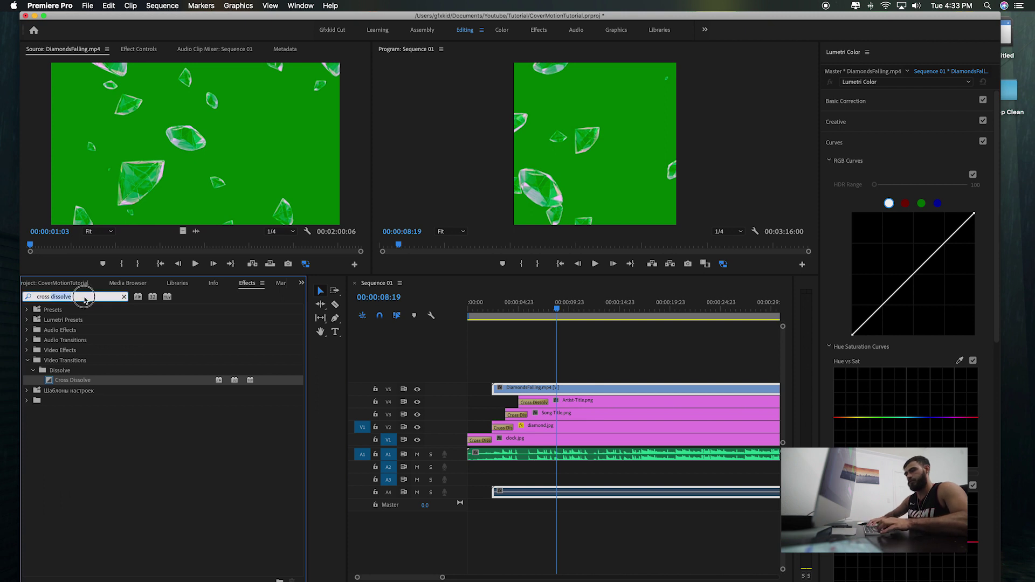
text(ultra key)
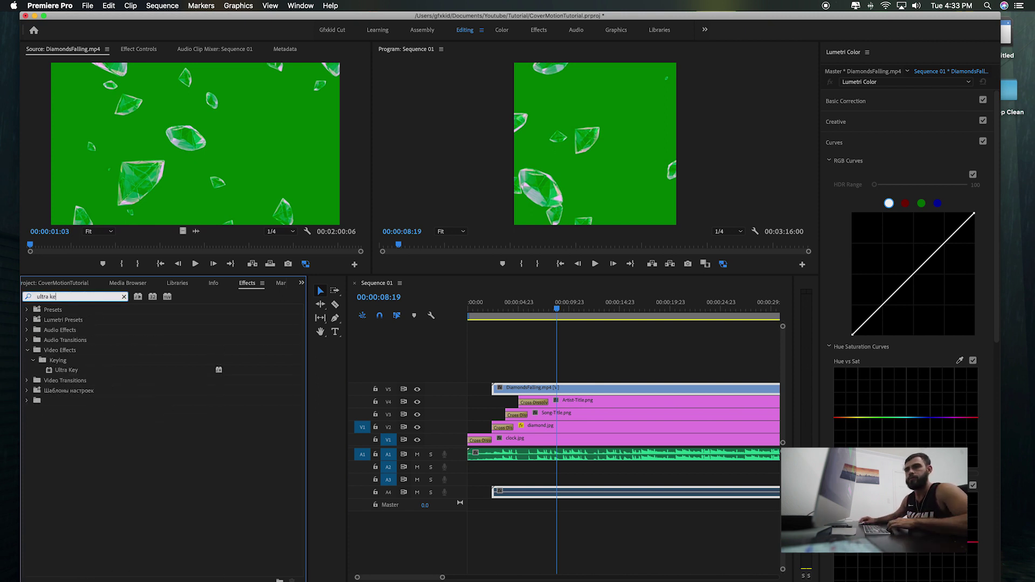
drag(74, 372, 595, 390)
Set the Ultra Key's key color to the green background sampled from the falling-diamonds footage.
click(143, 48)
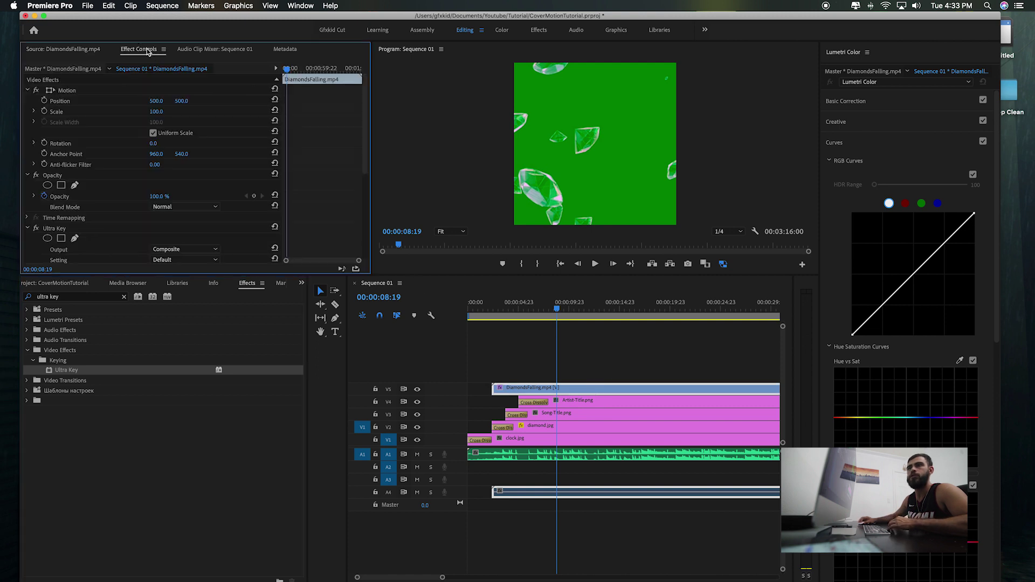
scroll(102, 194, down, 4)
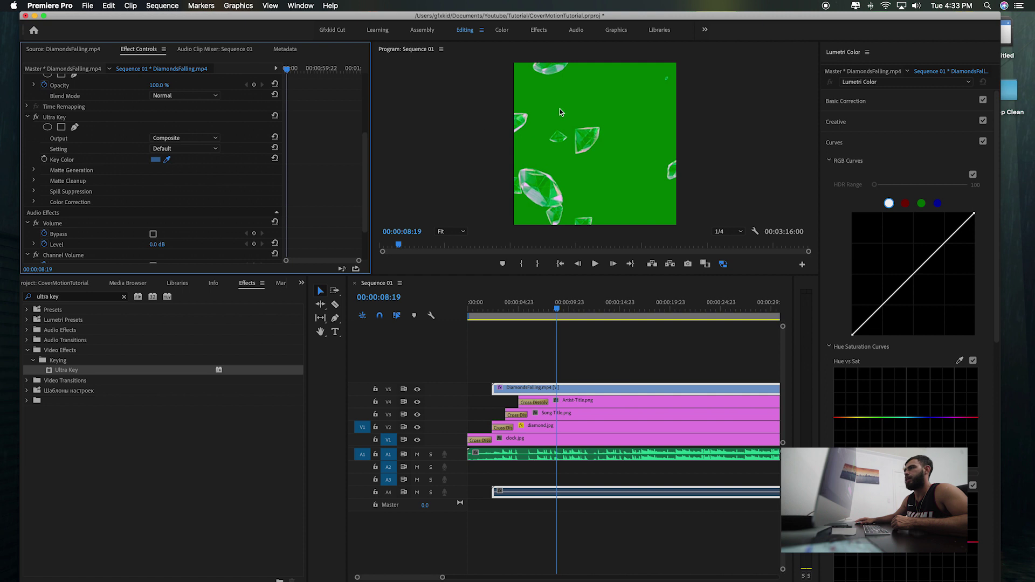
click(583, 102)
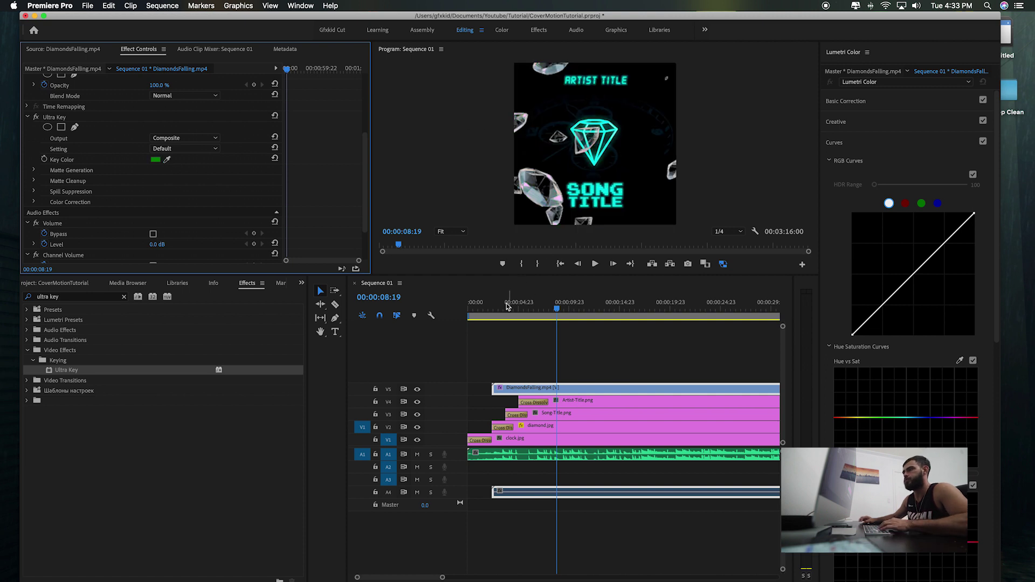
Fade in DiamondsFalling.mp4 with a 6:14 Cross Dissolve and trim its start to between the Song-Title.png and Artist-Title.png starts.
drag(501, 307, 497, 307)
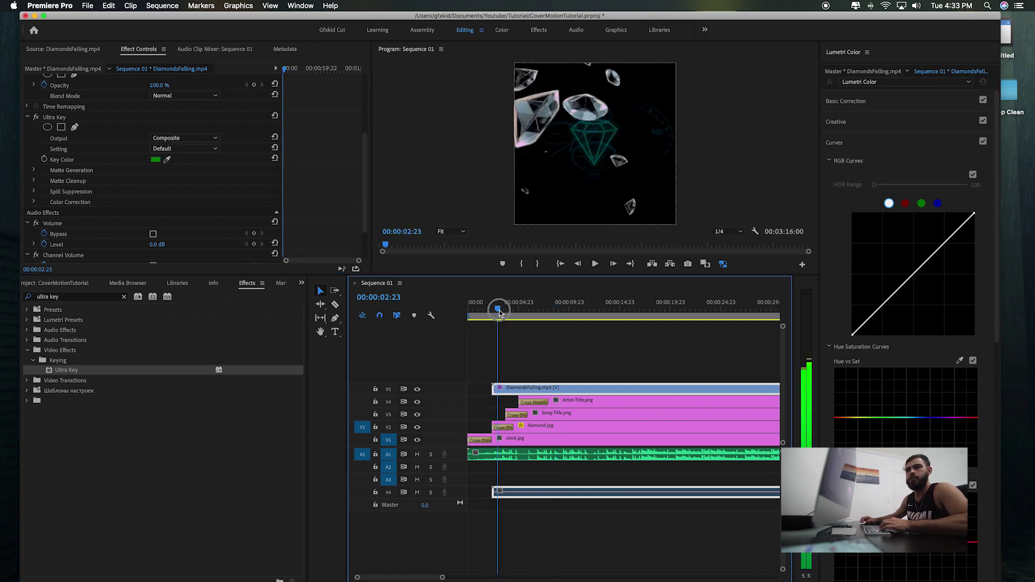
click(125, 297)
click(102, 296)
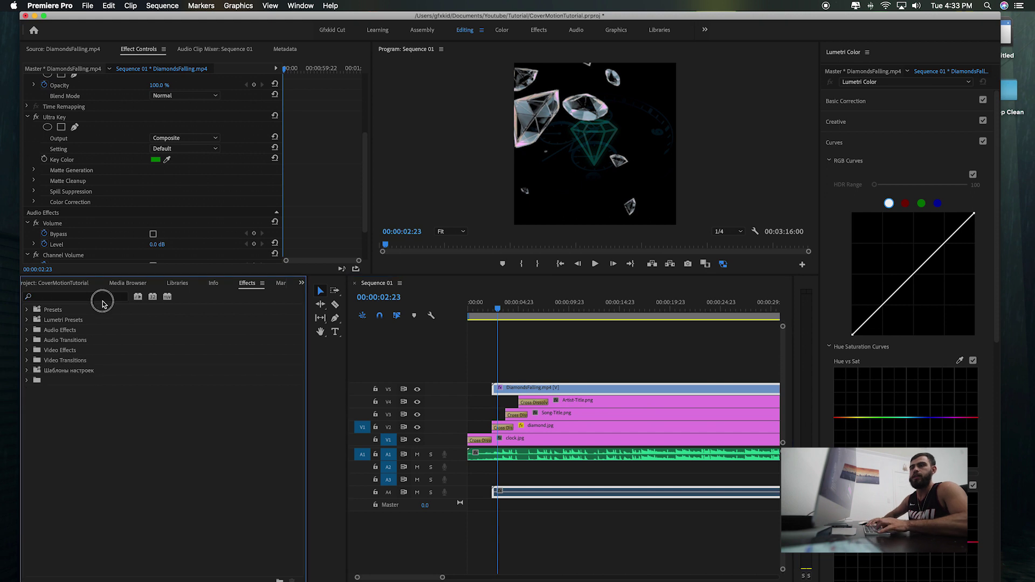
text(cross dissolve)
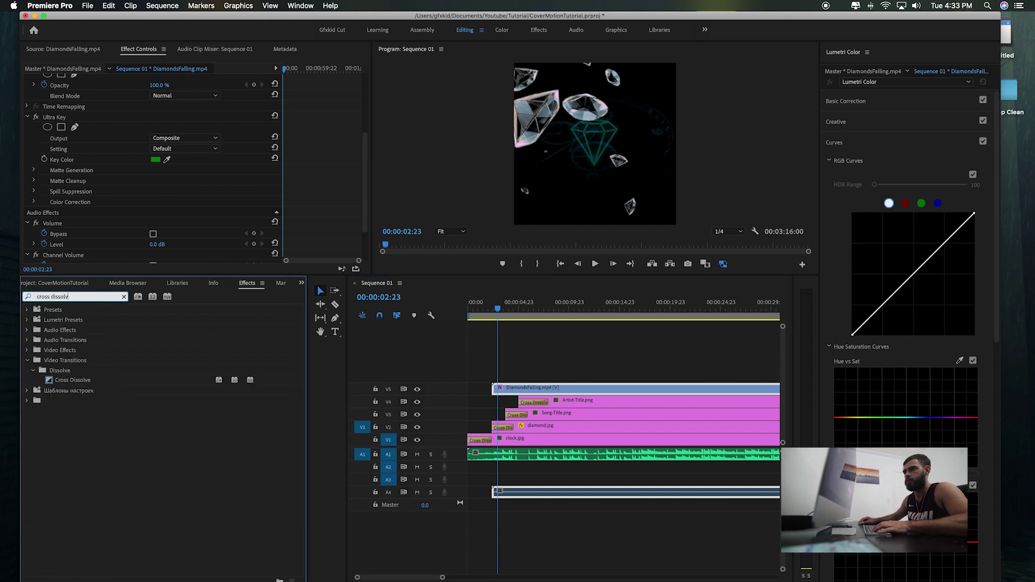
drag(85, 381, 625, 400)
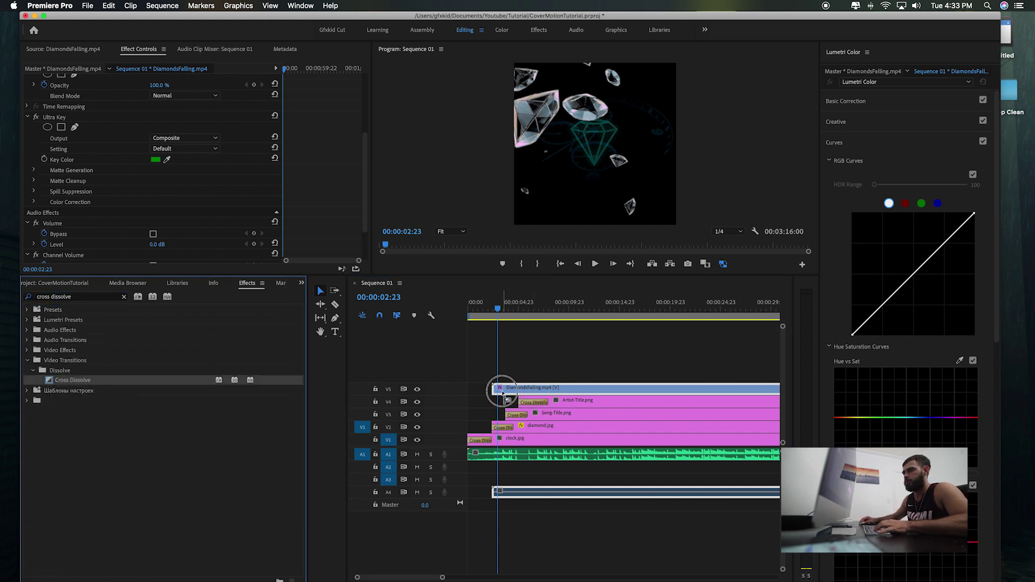
drag(503, 393, 513, 383)
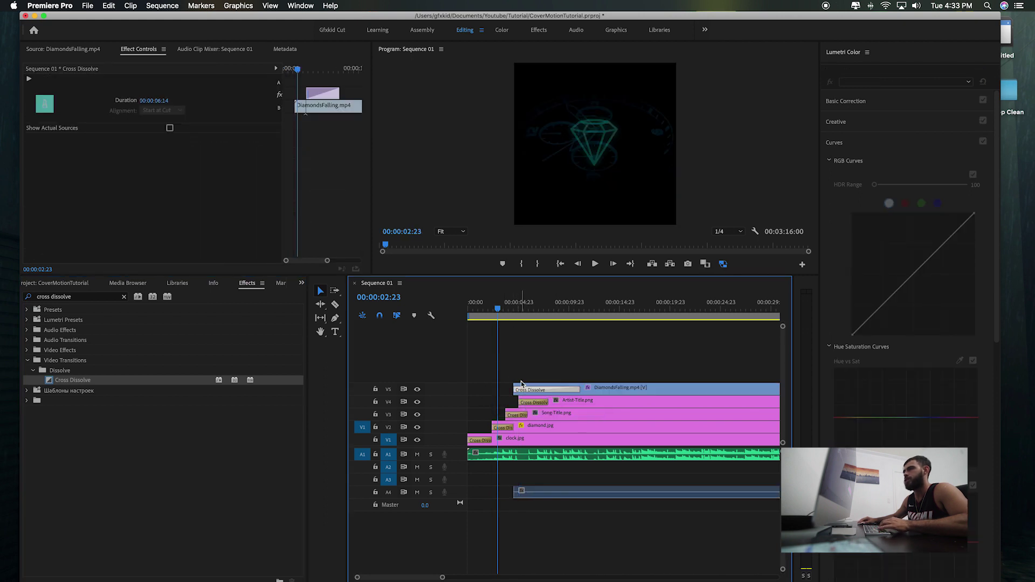
Play the sequence through the falling diamonds' fade-in and park the playhead at 00:00:11:06.
click(509, 305)
key(space)
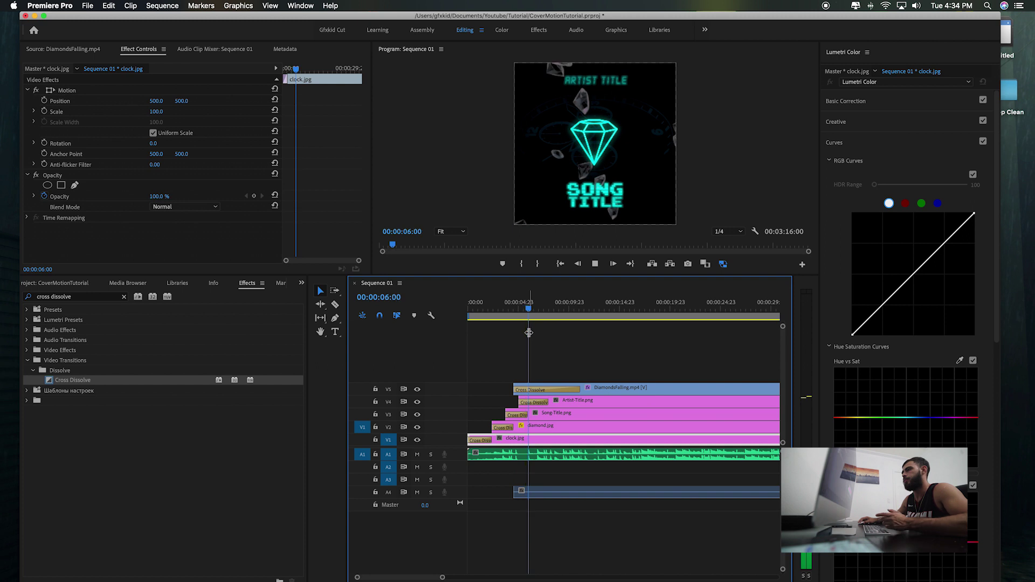
click(578, 305)
drag(579, 306, 581, 306)
Find the Tint effect and apply it to the DiamondsFalling.mp4 clip on V5.
click(77, 296)
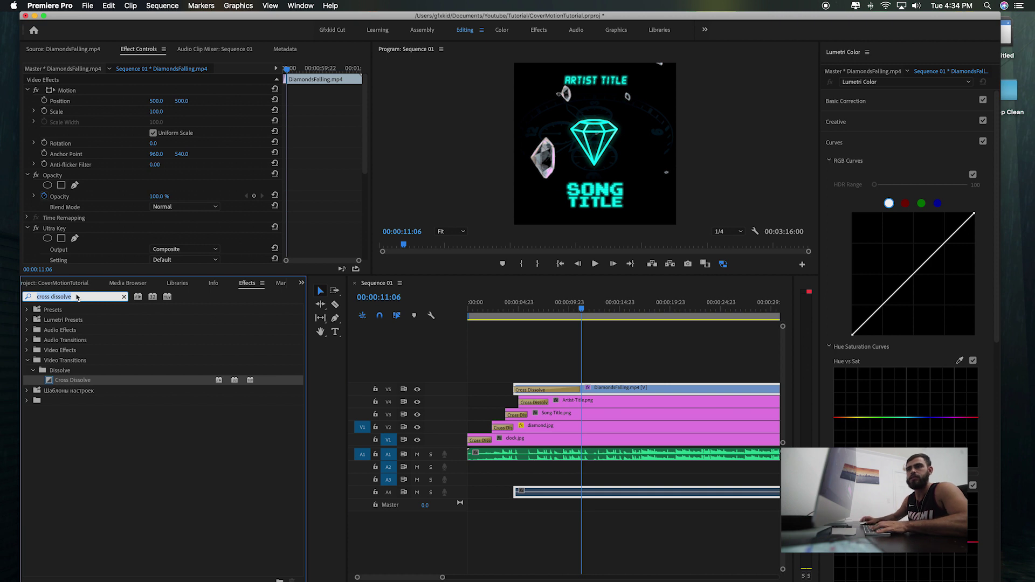
text(tint)
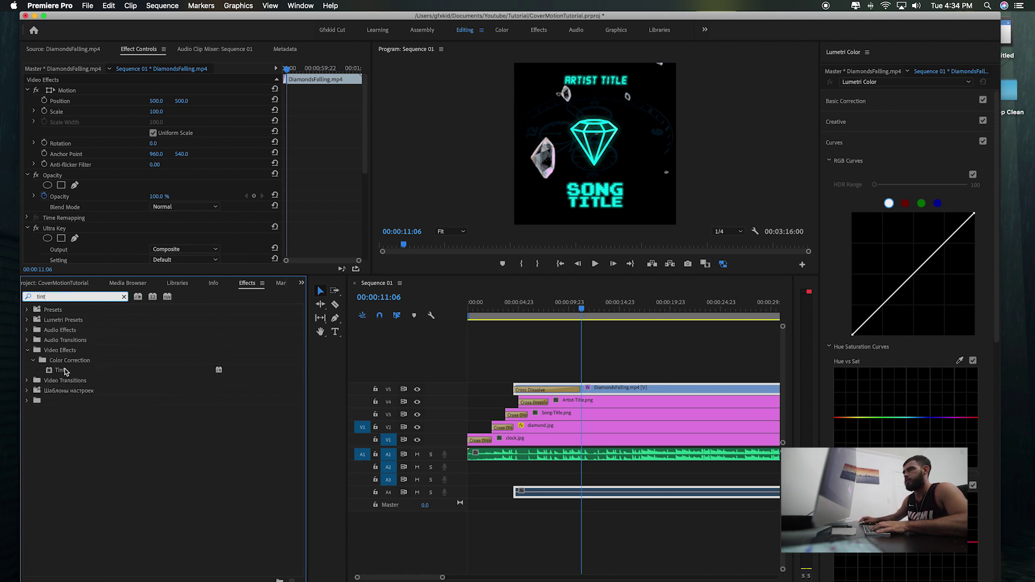
drag(65, 371, 558, 345)
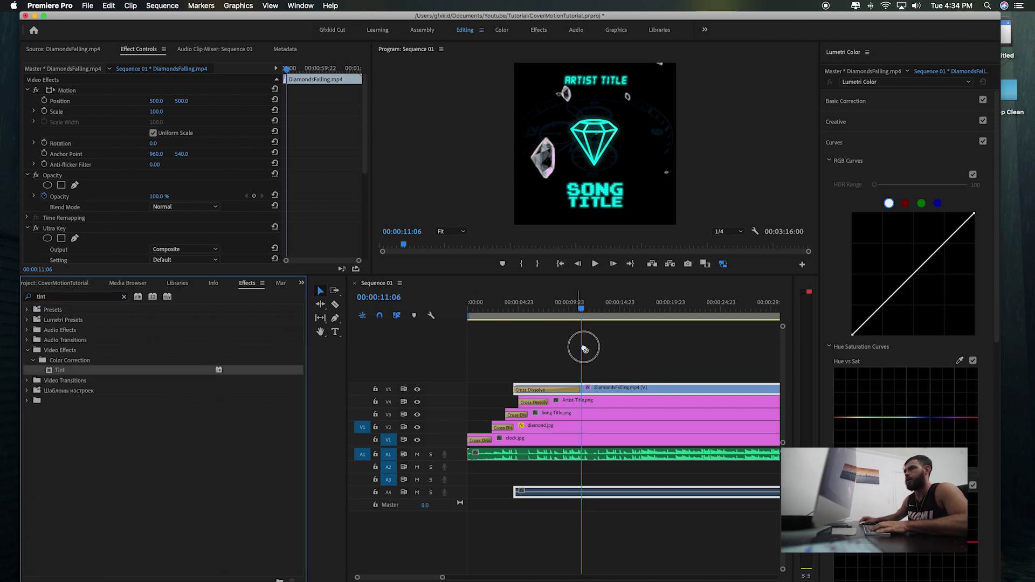
drag(607, 384, 607, 384)
Set the Tint effect's Map White To color to a fully saturated bright cyan matching the titles.
drag(364, 121, 362, 203)
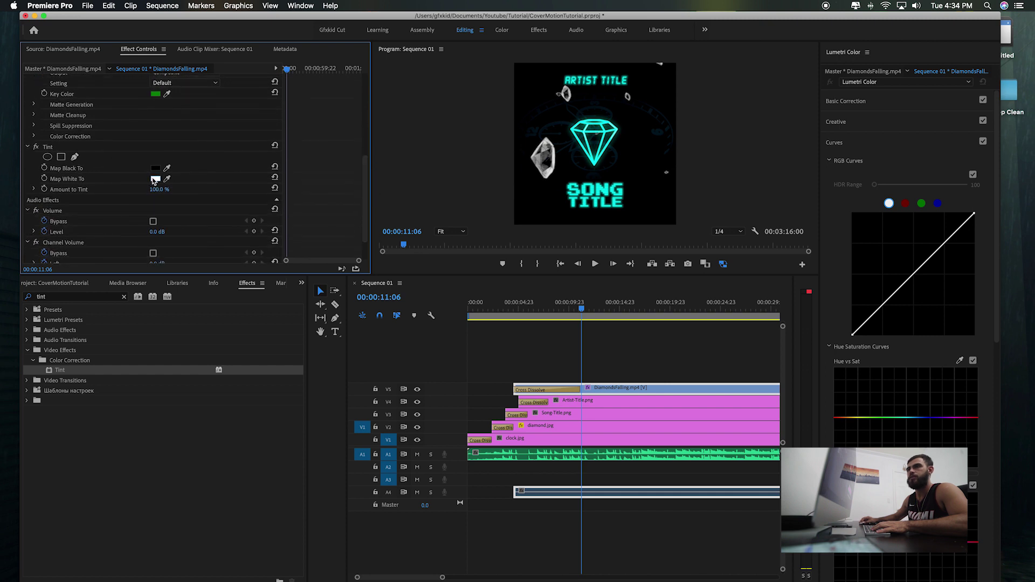
click(154, 179)
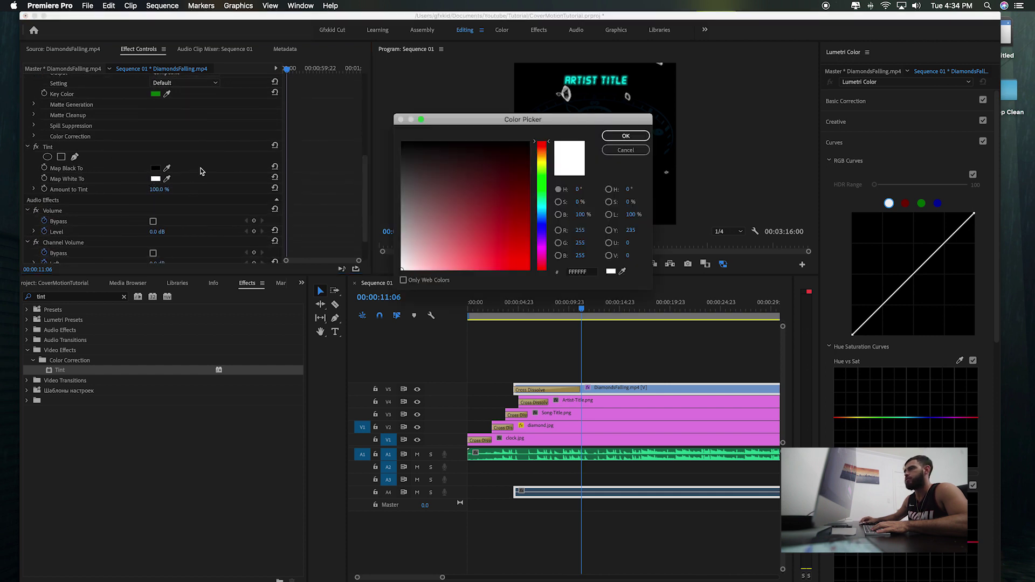
click(543, 212)
click(504, 192)
drag(503, 191, 529, 143)
key(Return)
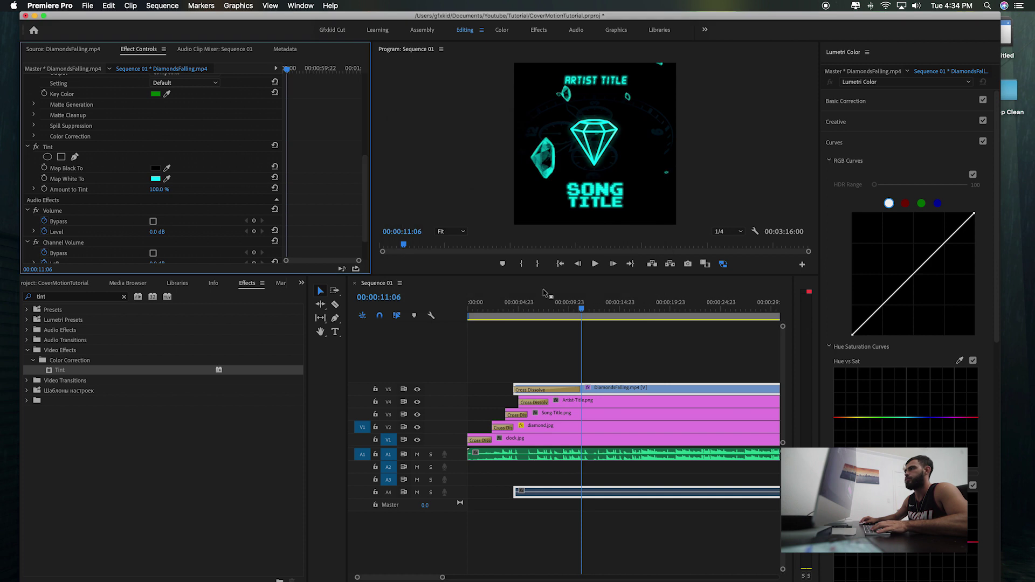
Play the sequence to review the tinted falling diamonds over the cover art.
key(space)
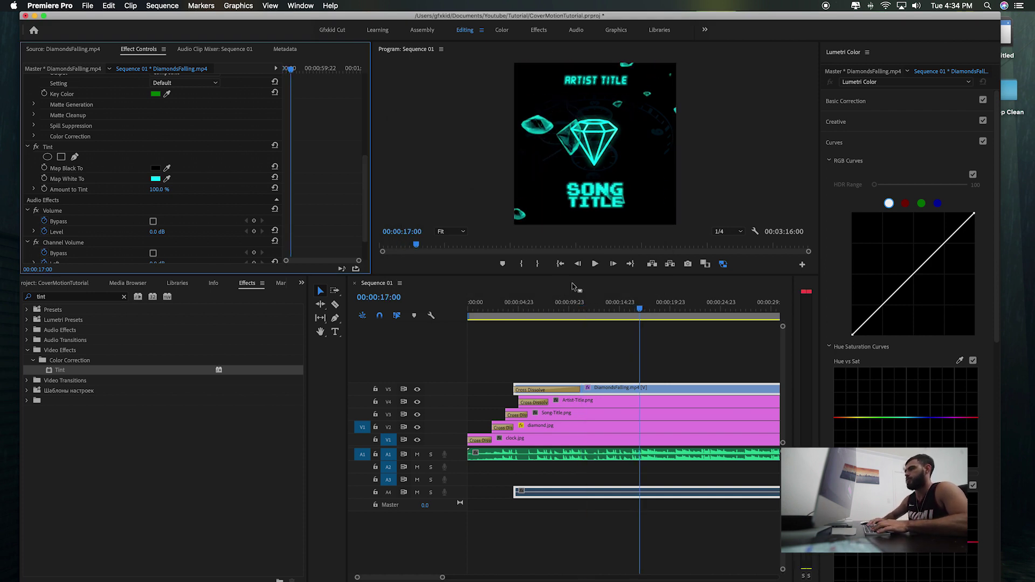
click(681, 356)
key(space)
key(minus)
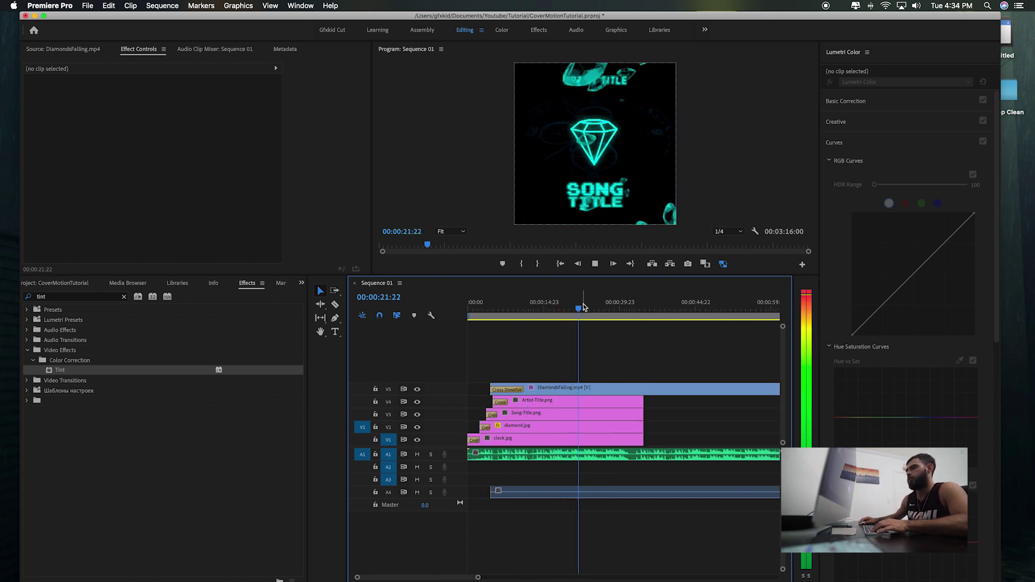
key(space)
Split the clips on all video and audio tracks at 00:00:27:09 with the Razor tool.
drag(584, 303, 602, 301)
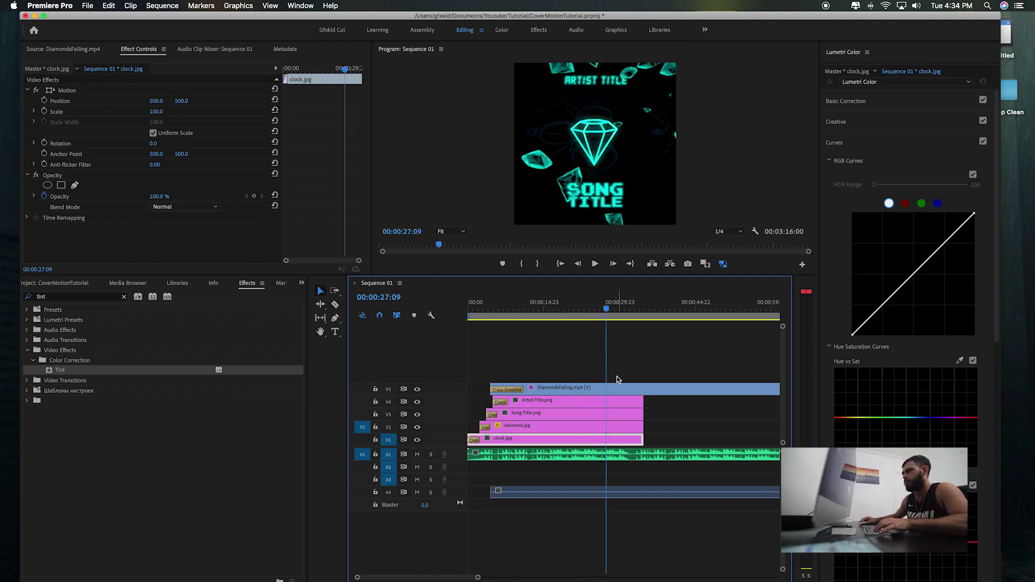
key(c)
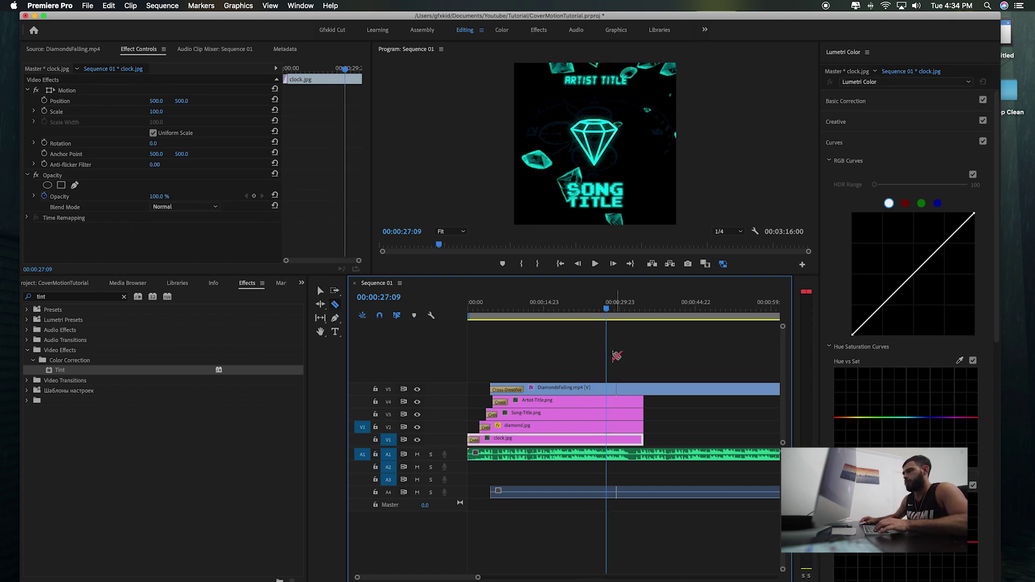
click(607, 392)
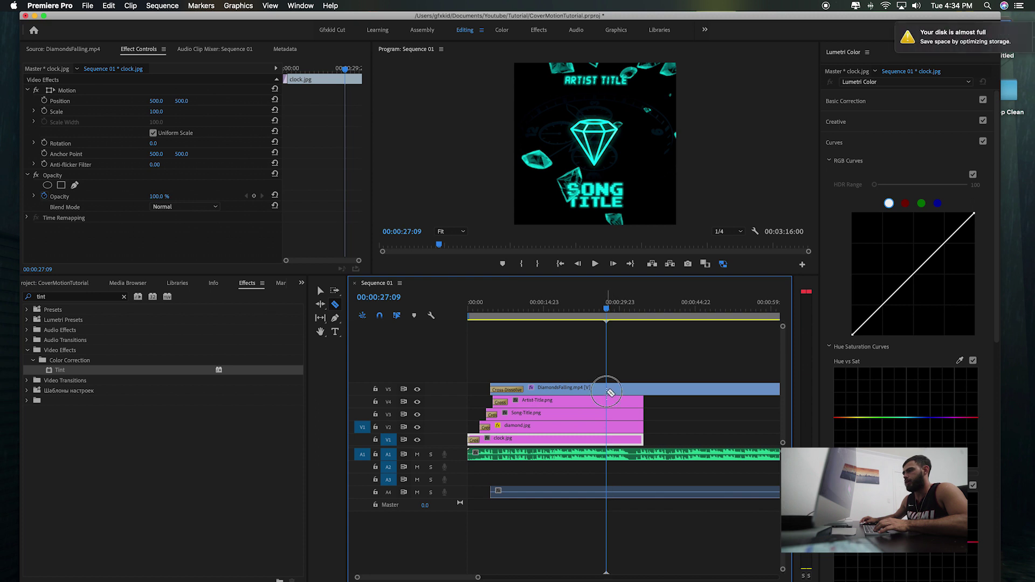
click(609, 427)
click(608, 439)
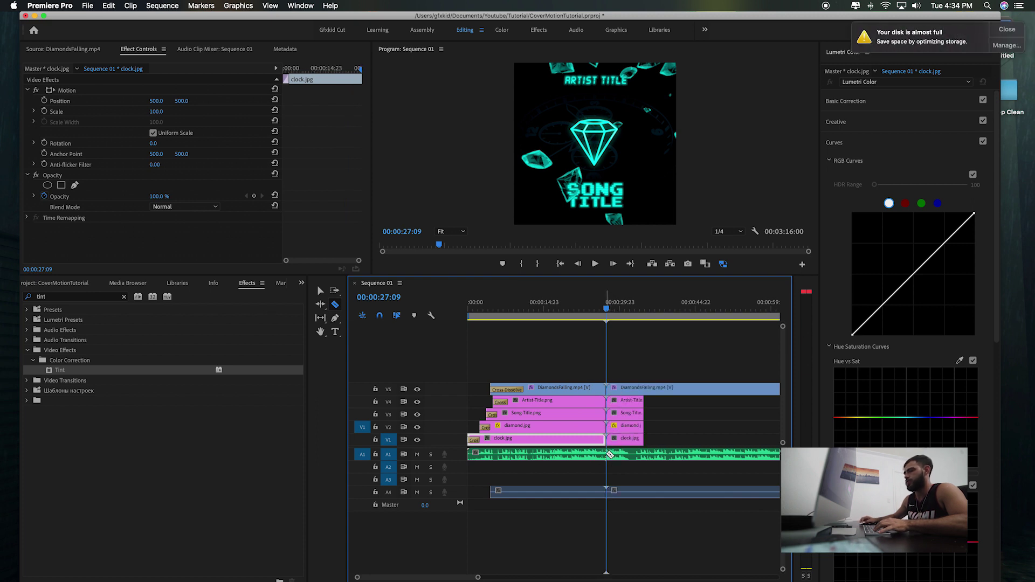
Dismiss the disk alert and delete all video and audio clip parts after the cut at 00:00:27:09.
click(1007, 30)
drag(636, 370, 620, 494)
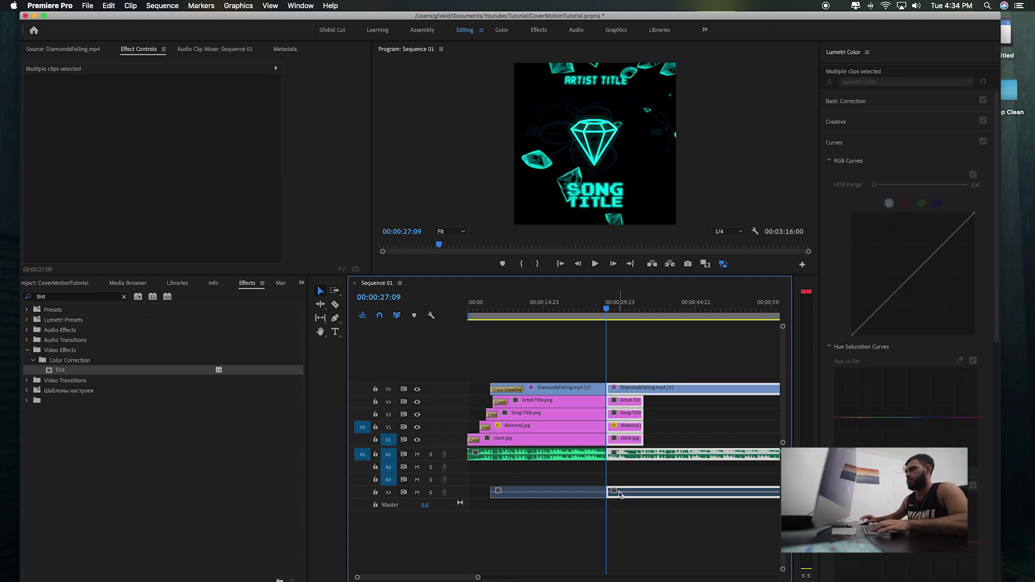
key(Delete)
key(backslash)
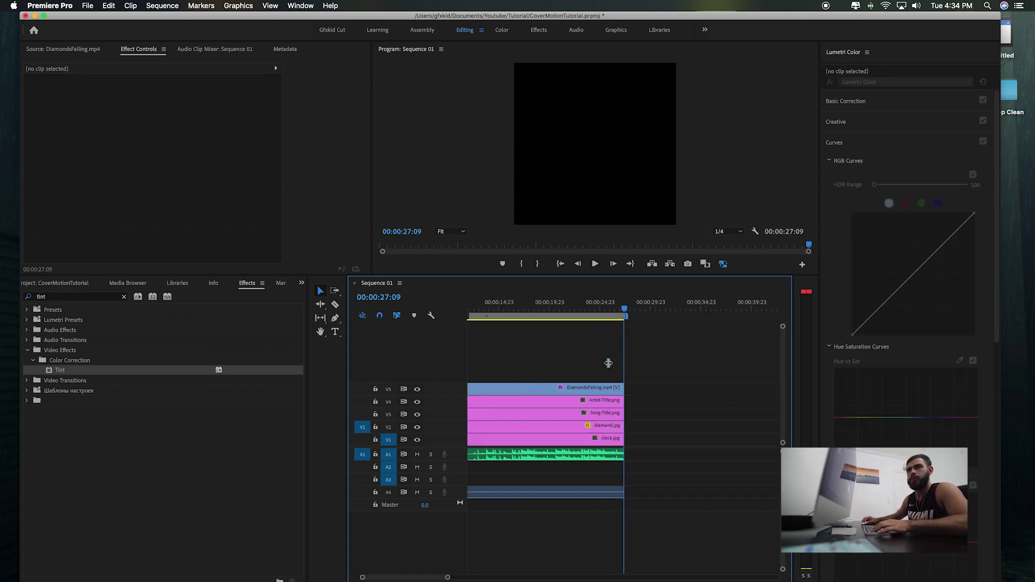
Fade out the song at its end on A1 with a 3:10 Exponential Fade.
click(106, 300)
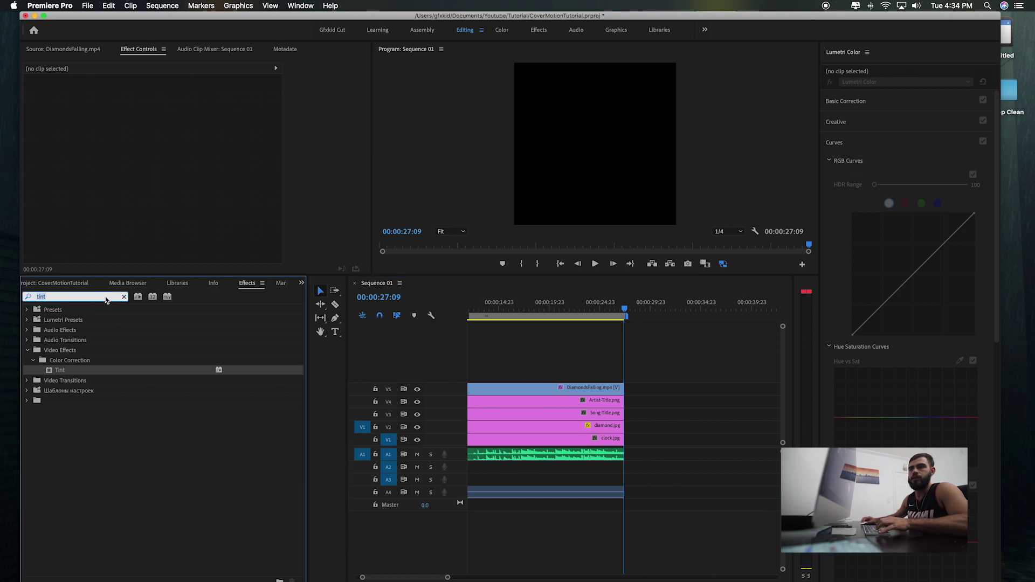
text(fade)
scroll(80, 481, down, 5)
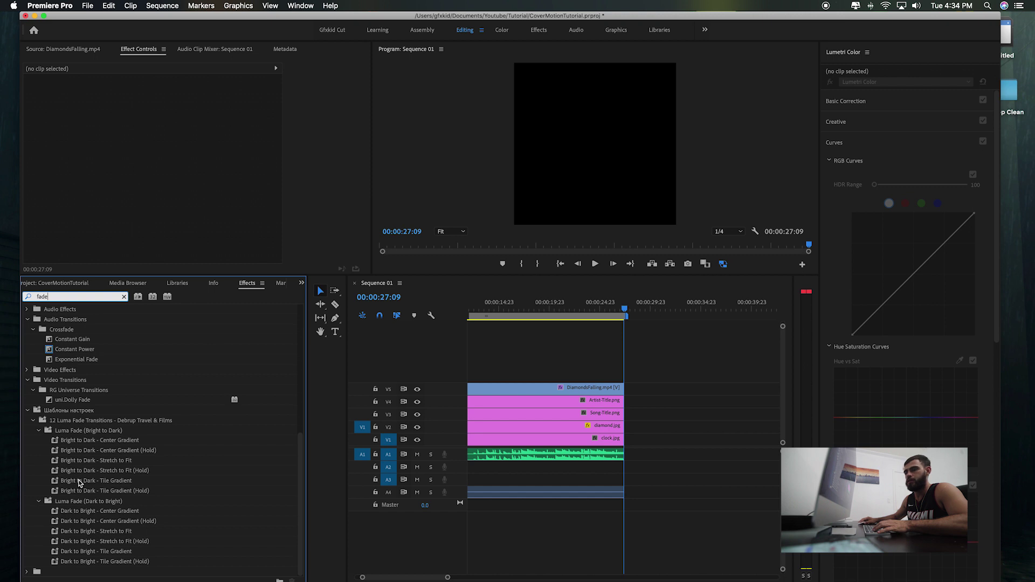
drag(81, 359, 619, 454)
click(593, 439)
Play the end of the sequence from 00:00:23:19 to review the song's fade-out.
click(589, 307)
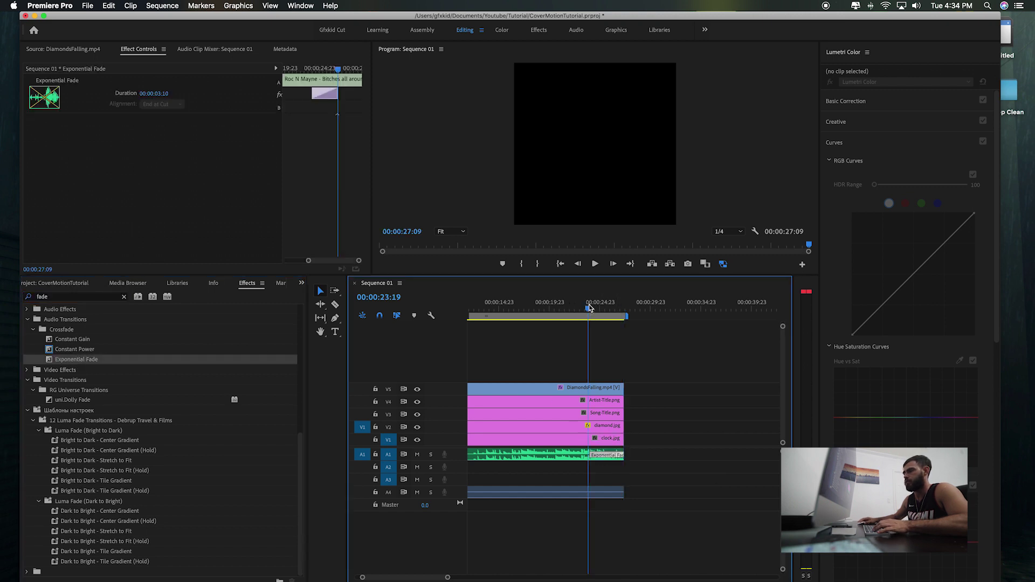
key(space)
key(space)
Create a Black Video item and place it on a new V6 track, ending in line with the other clips.
click(47, 284)
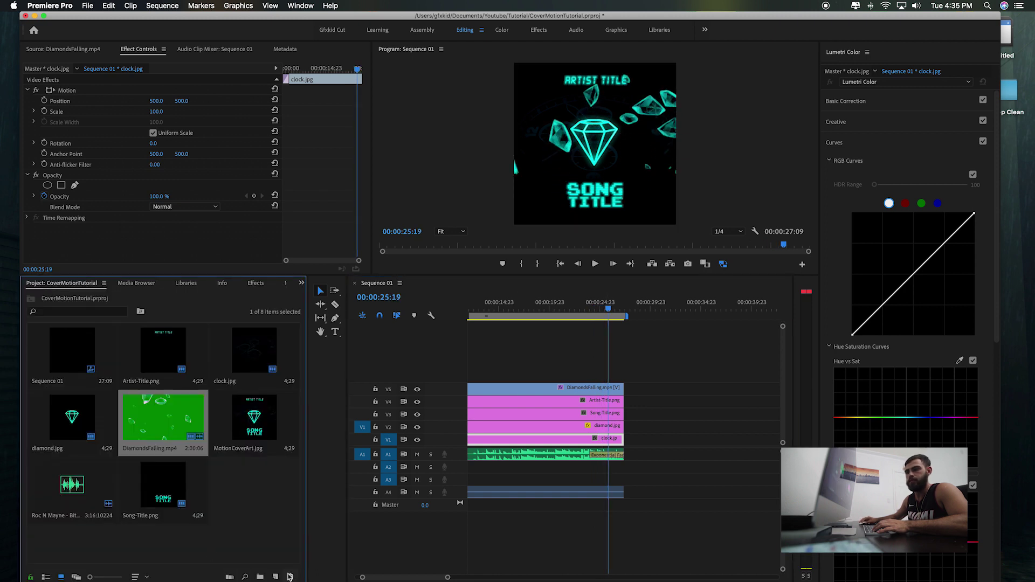
click(275, 577)
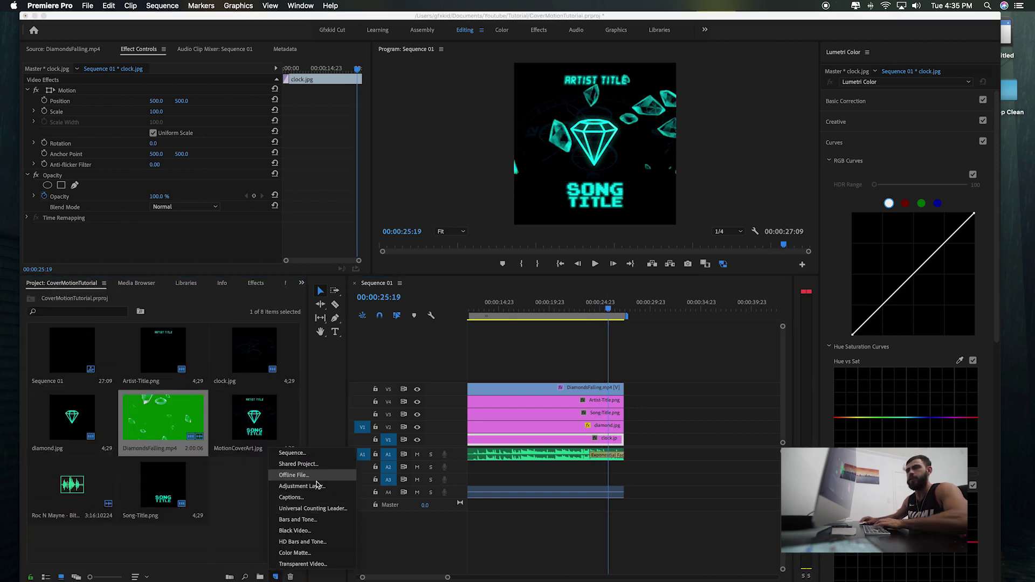
click(294, 531)
key(Return)
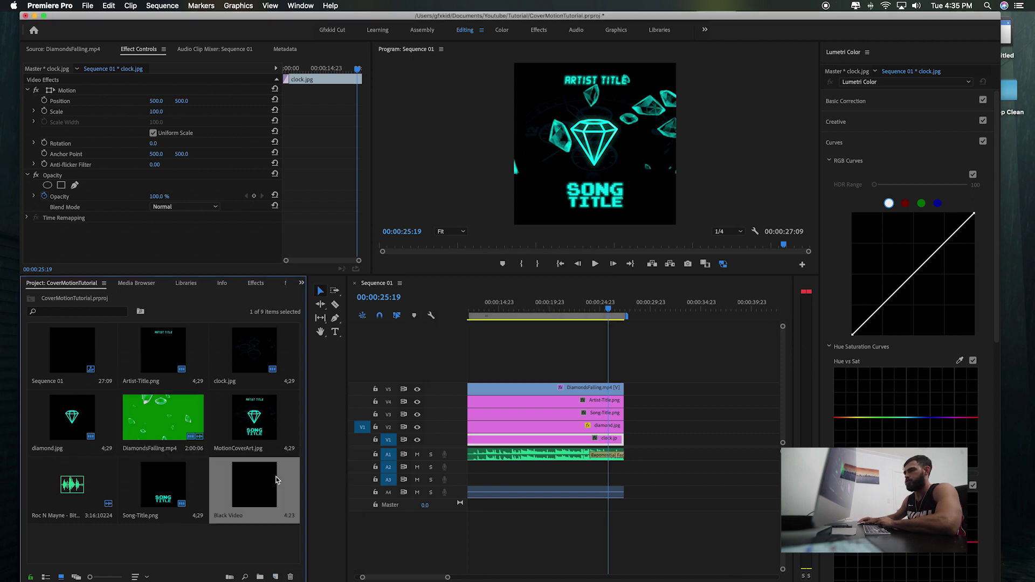
click(298, 458)
drag(298, 458, 572, 372)
Fade in the Black Video clip on V6 with a 3:00 Cross Dissolve, shortening the clip's start to line up with the song's fade-out.
key(shift+7)
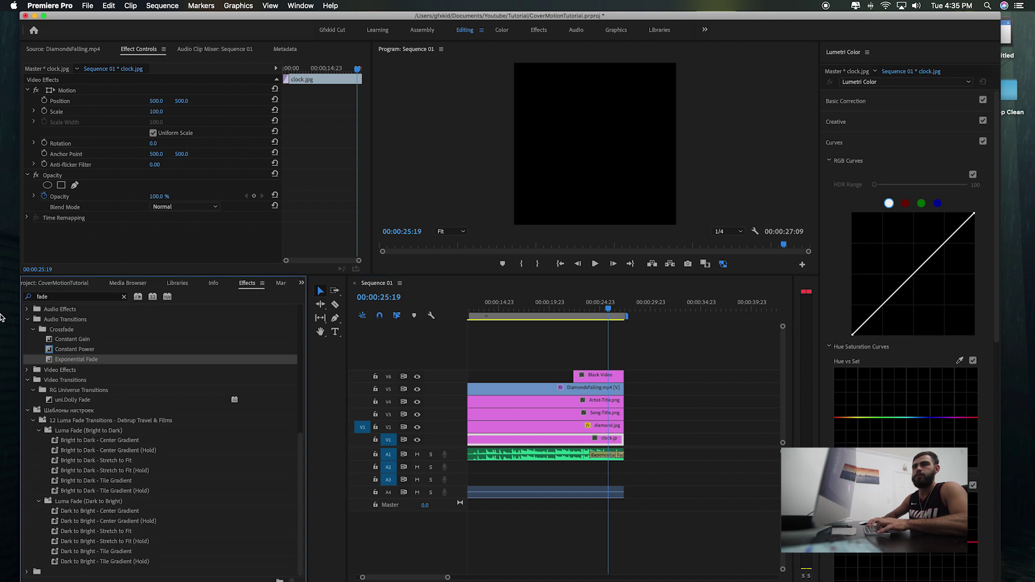
text(cross dis)
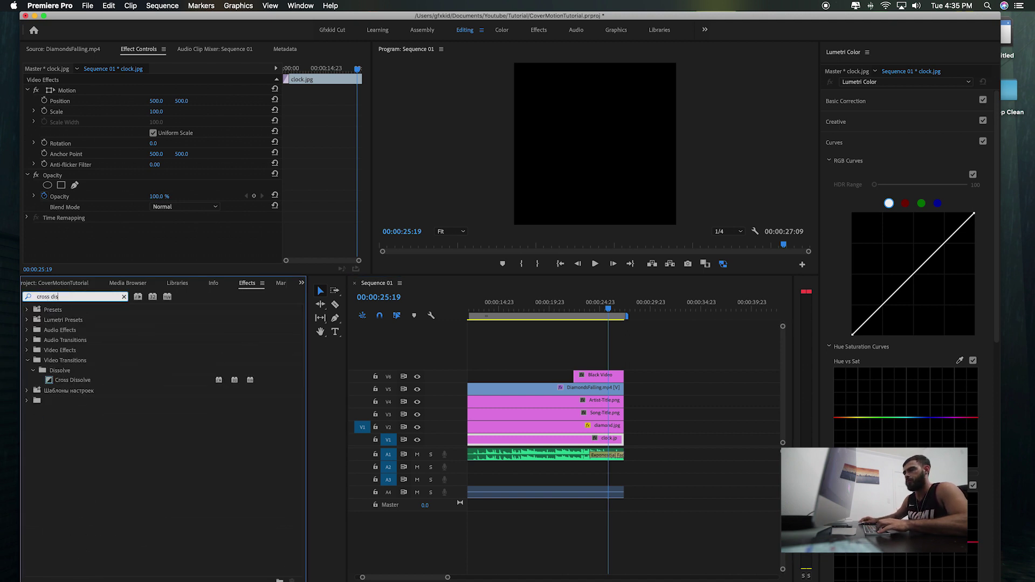
drag(68, 380, 602, 327)
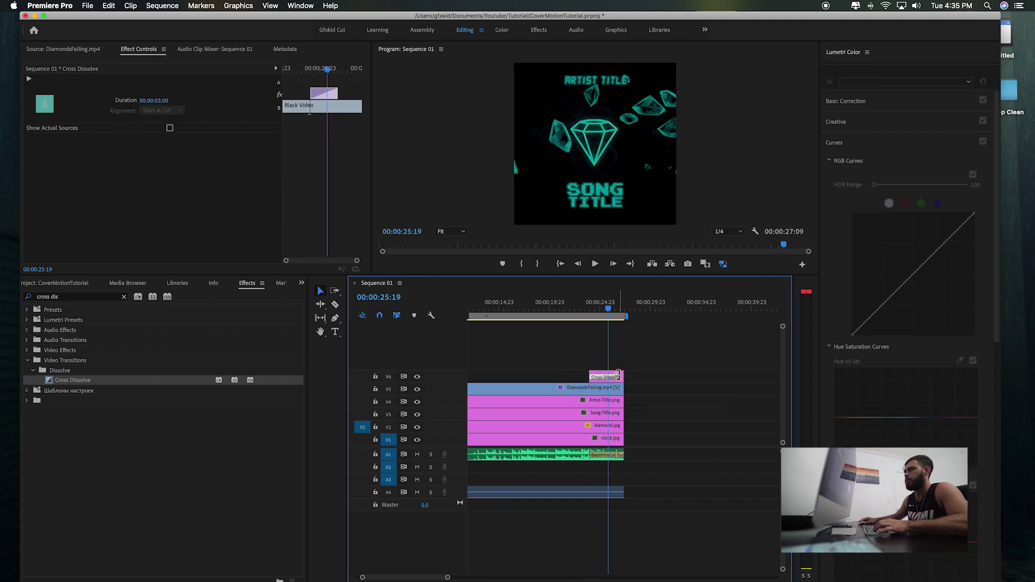
Play the end of the sequence to review the fade to black, and return the playhead to 00:00:07:00.
click(586, 312)
key(space)
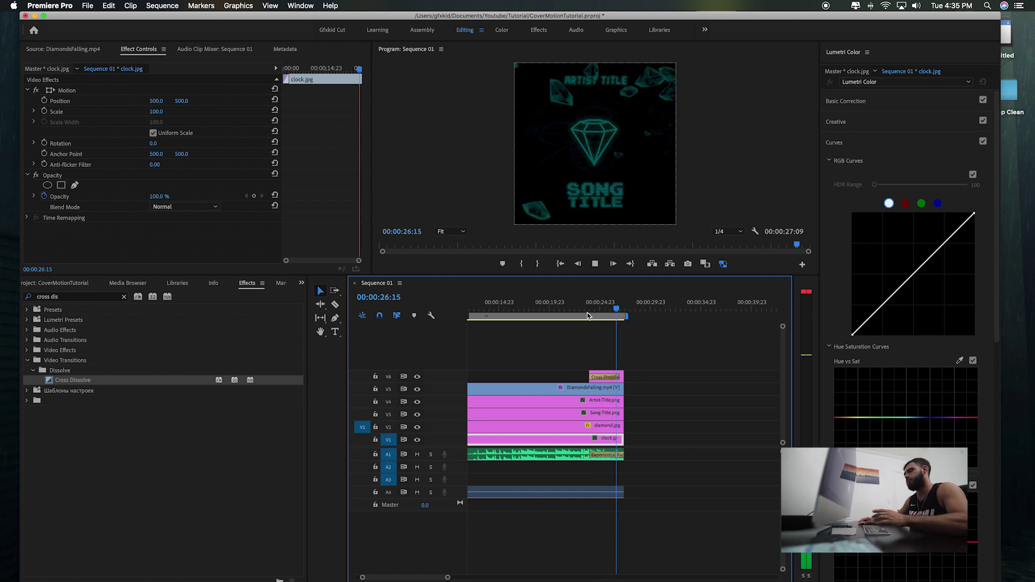
drag(594, 311, 469, 312)
scroll(521, 313, up, 3)
click(503, 310)
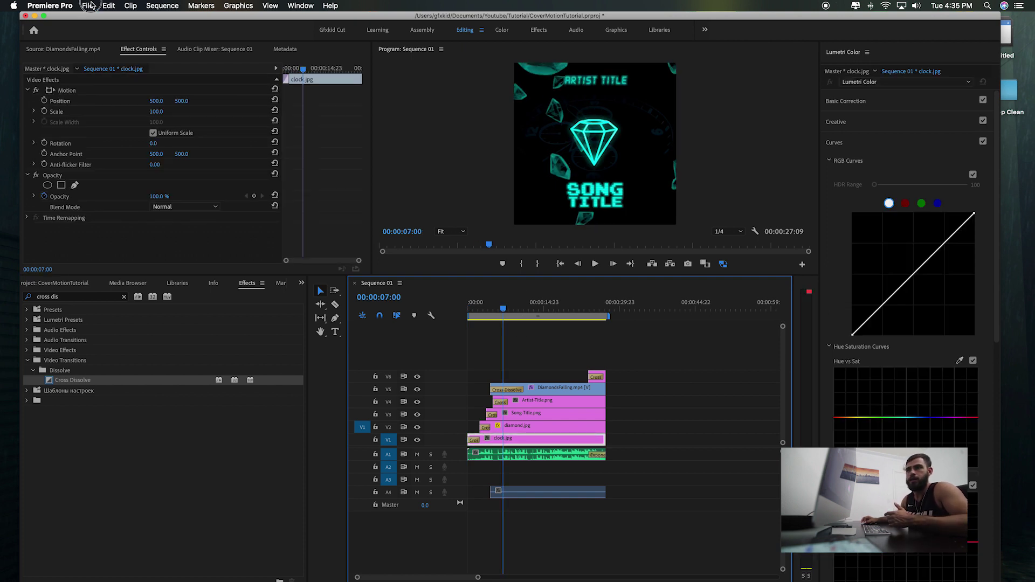
Open the media export settings for the sequence and set the format to HEVC (H.265).
click(89, 6)
mouse_move(173, 265)
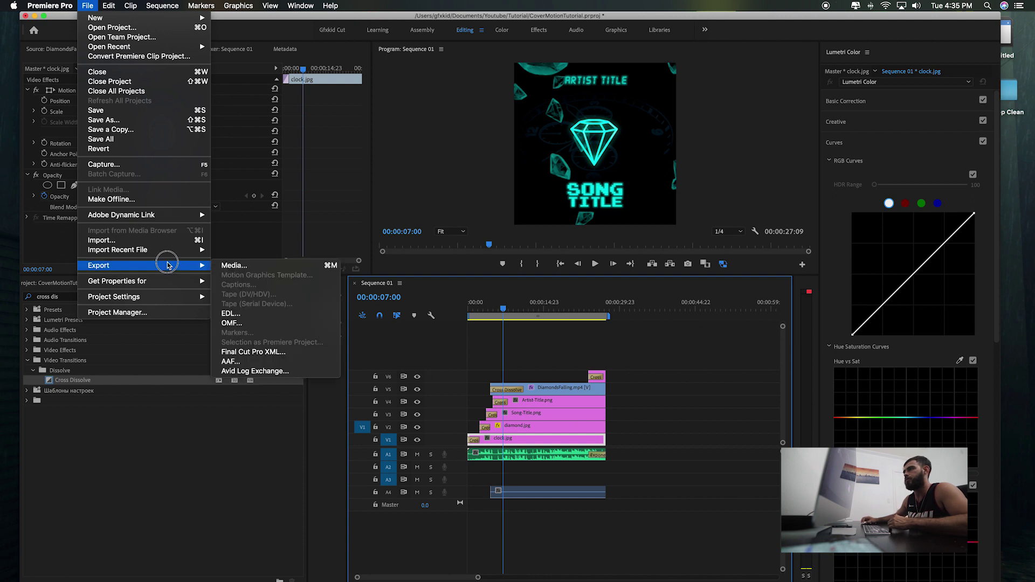
click(231, 265)
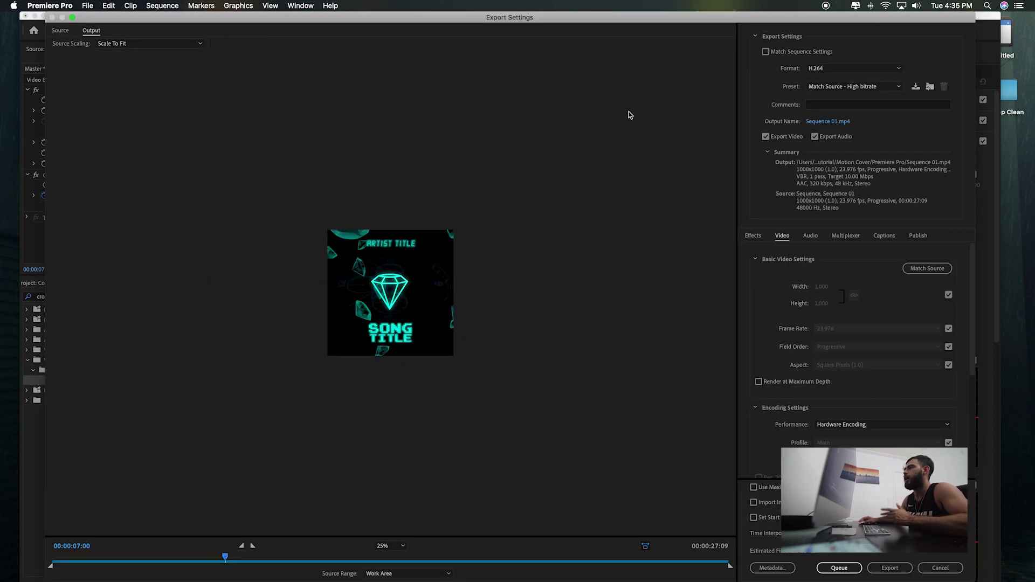
click(822, 69)
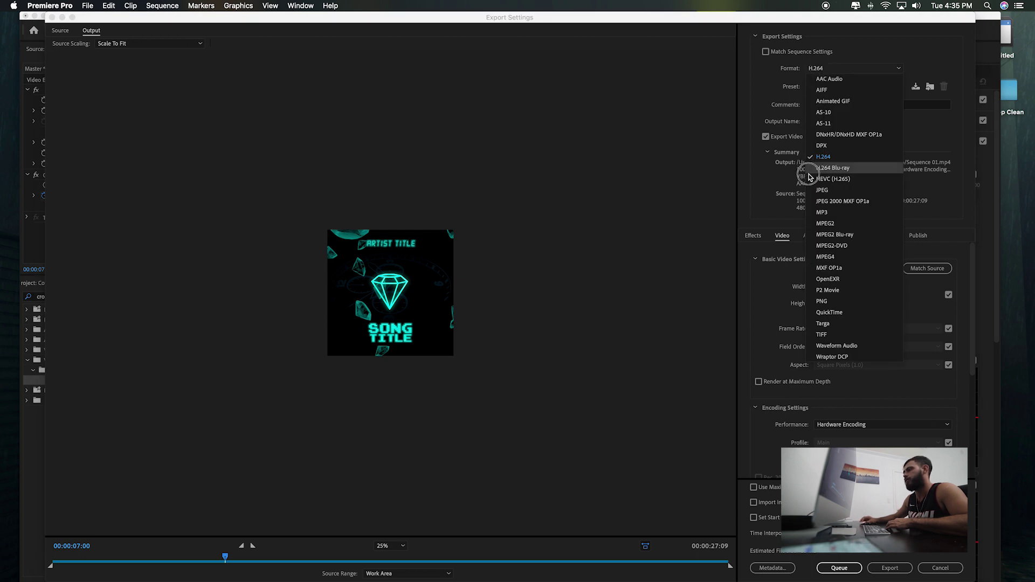
click(830, 179)
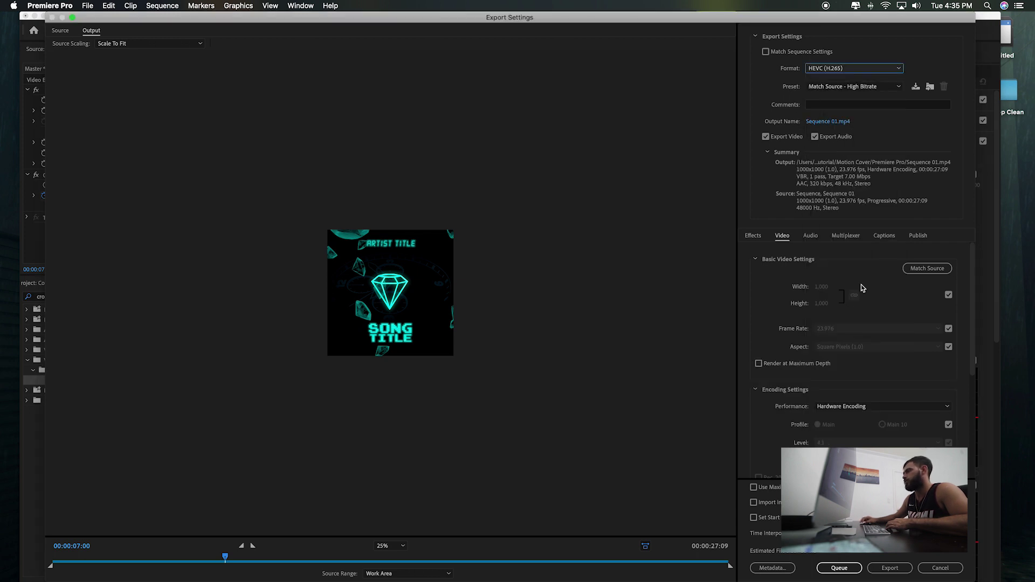
Set the export's target bitrate to 8 Mbps in the video bitrate settings.
drag(971, 280, 958, 393)
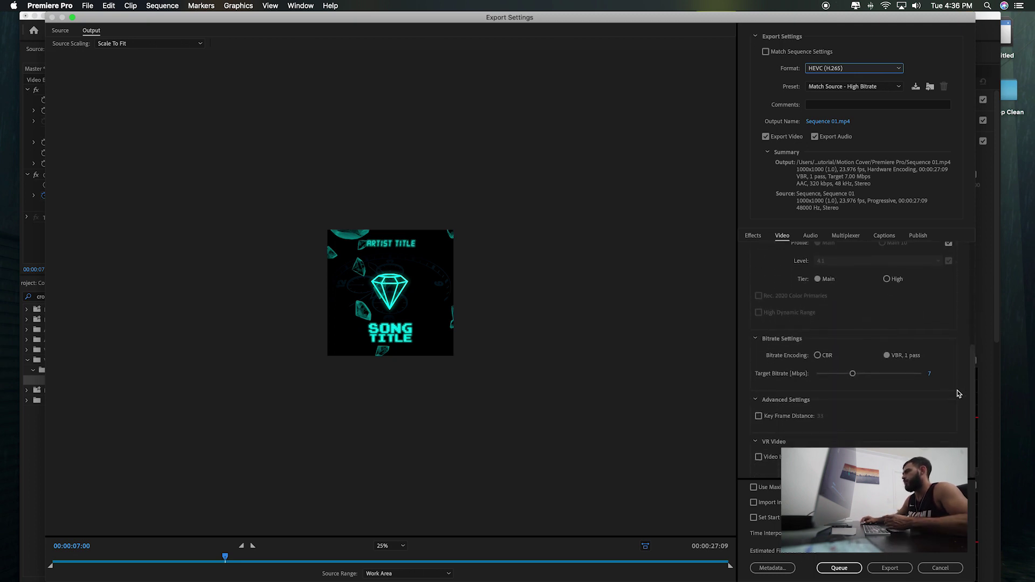
click(930, 374)
key(Return)
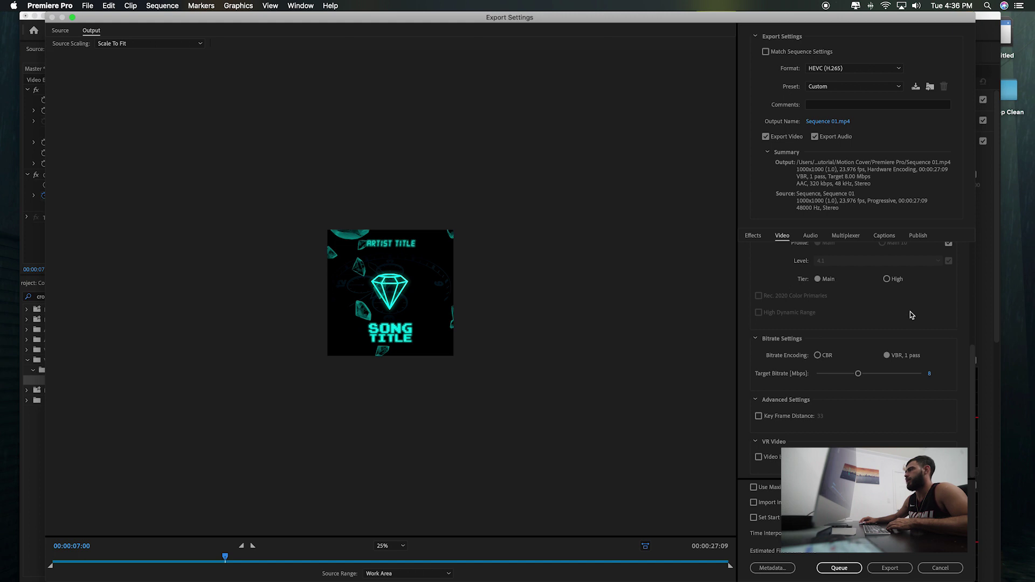
Name the output file MotionCoverArt in the Premiere Pro folder and export the video.
click(831, 122)
text(MotionCoverArt)
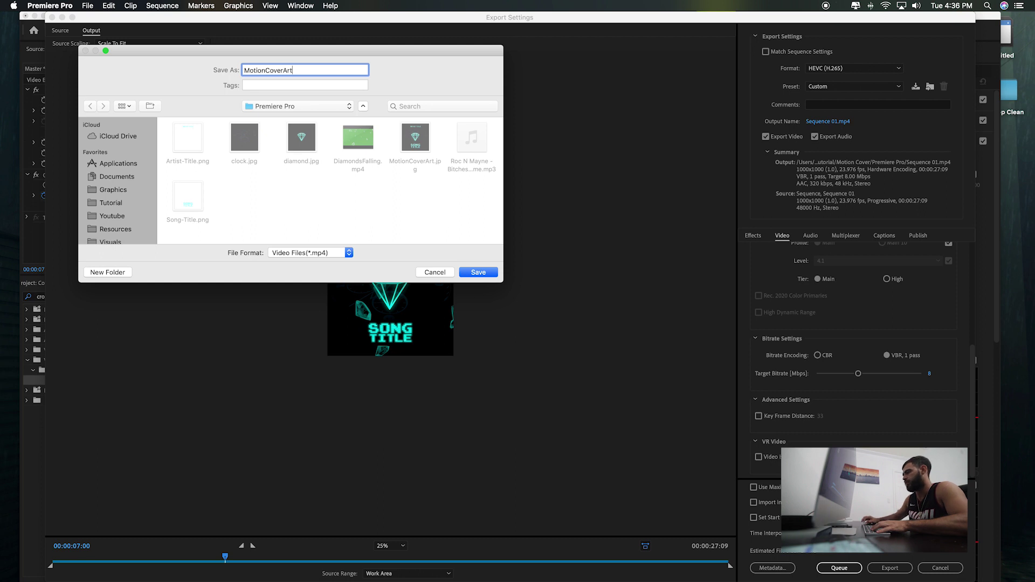
key(Return)
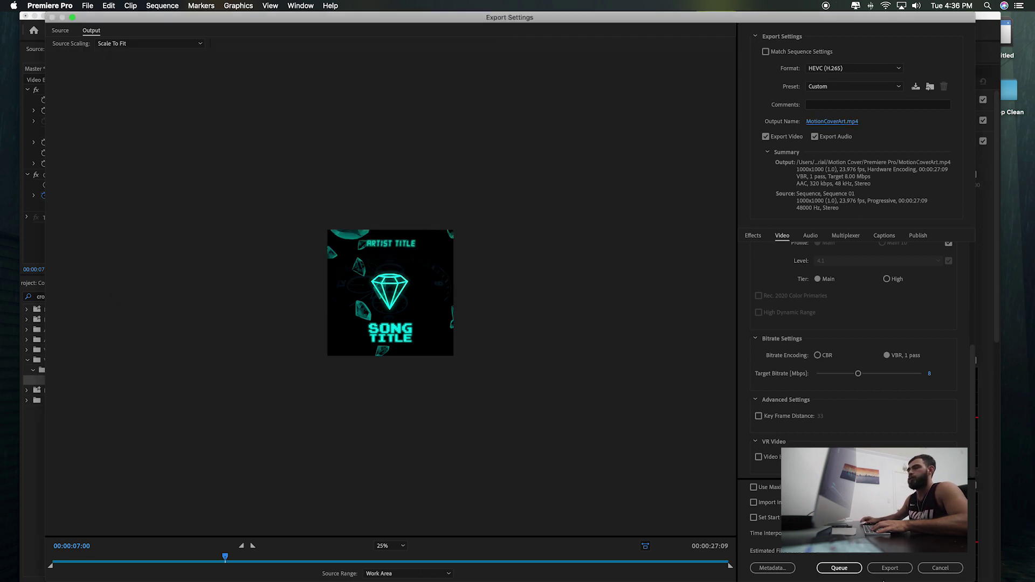
click(898, 571)
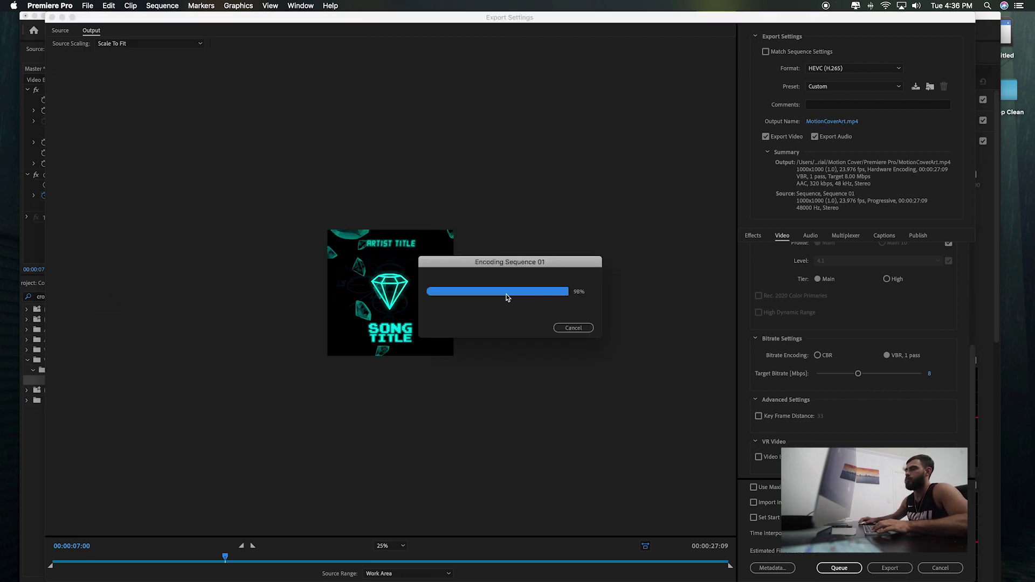
Switch to Finder and preview the exported MotionCoverArt.mp4, lowering the playback volume.
key(super+Tab)
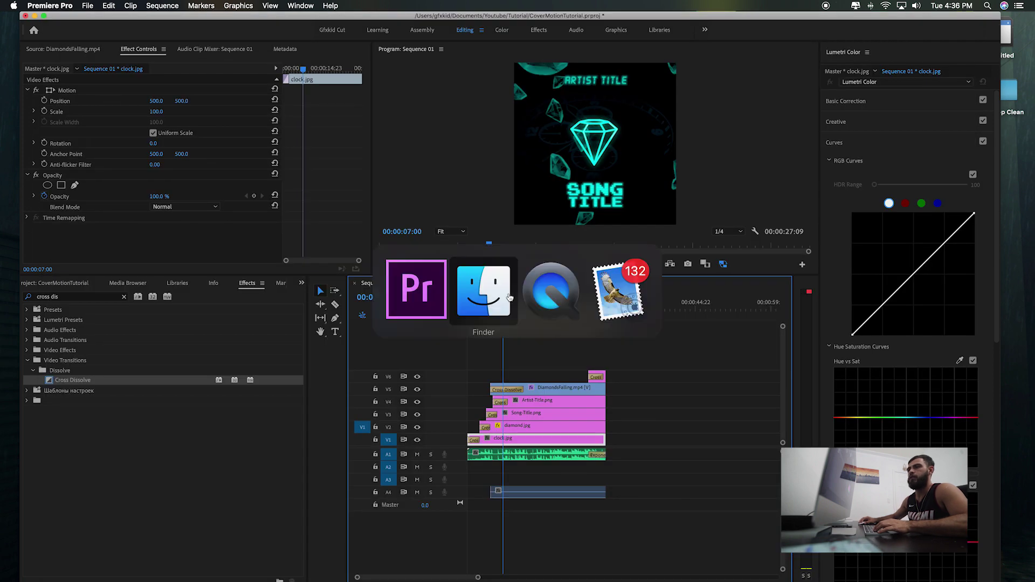
click(462, 223)
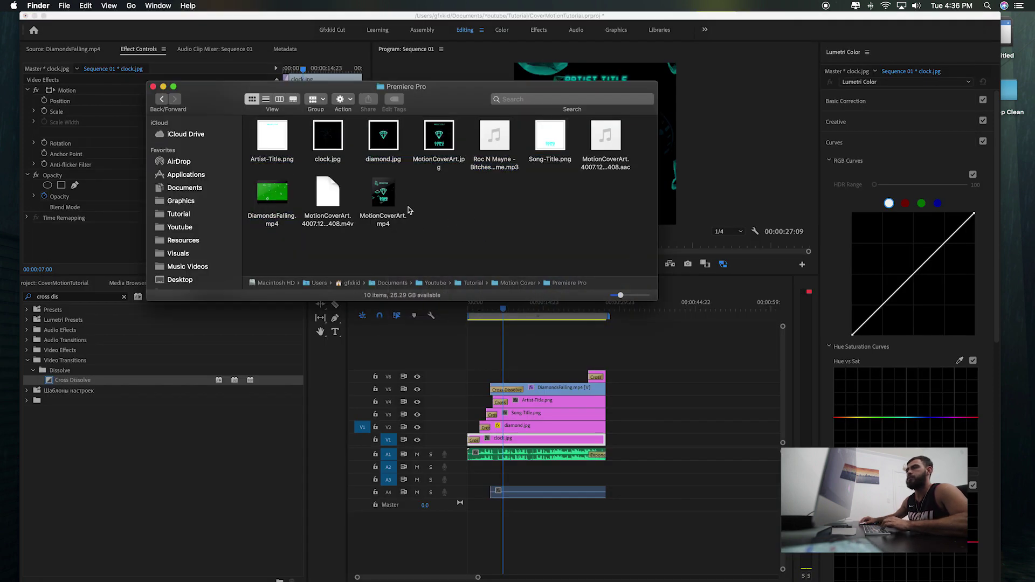
click(384, 199)
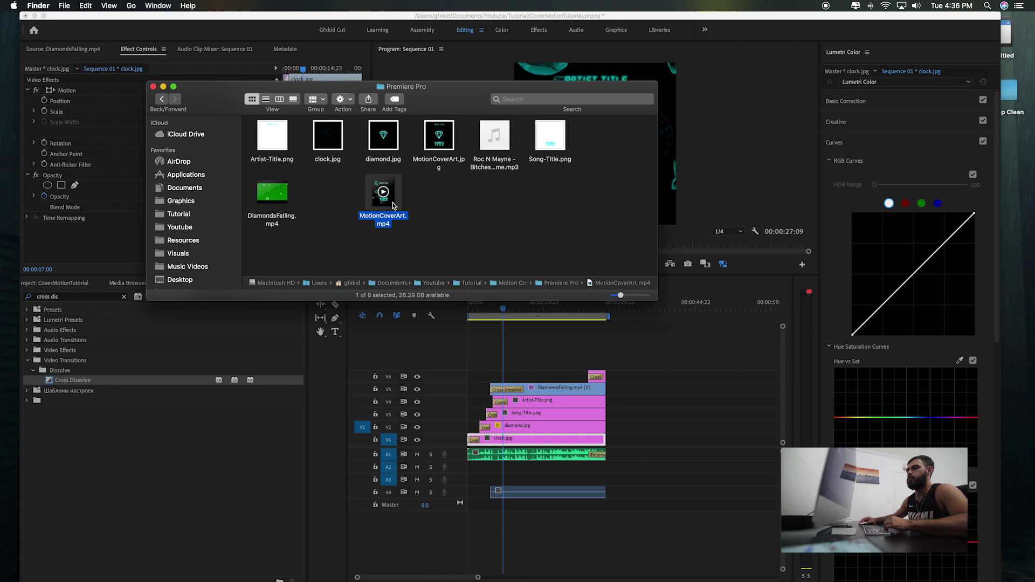
key(space)
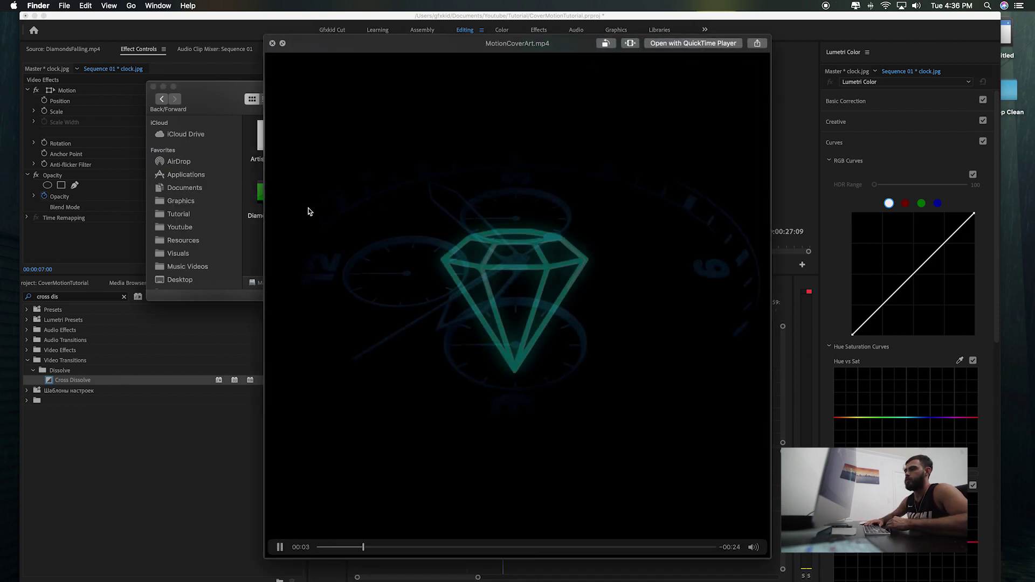
key(XF86AudioRaiseVolume)
key(XF86AudioLowerVolume)
key(XF86AudioLowerVolume)
key(XF86AudioLowerVolume)
key(XF86AudioLowerVolume)
key(XF86AudioLowerVolume)
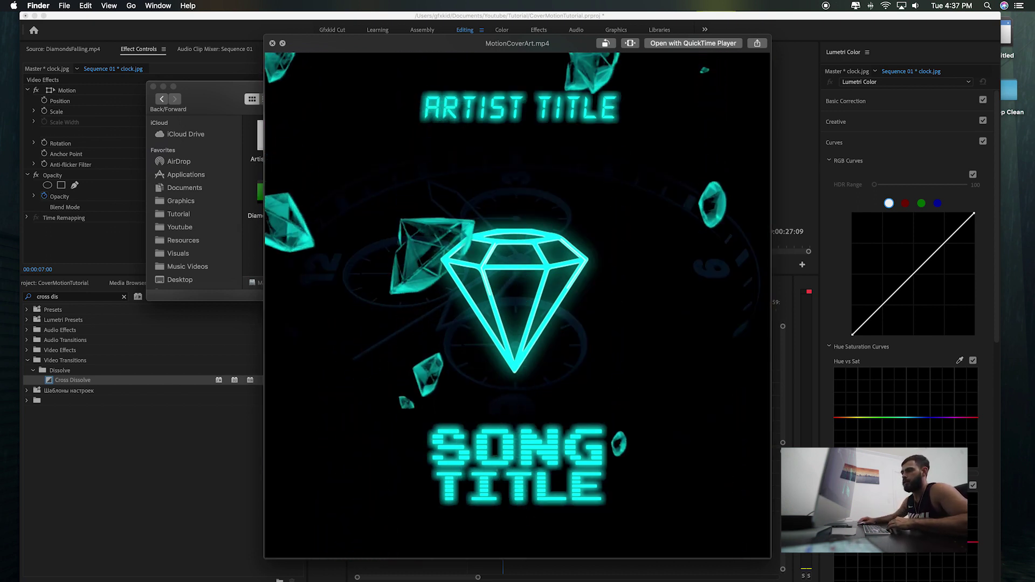
mouse_move(410, 210)
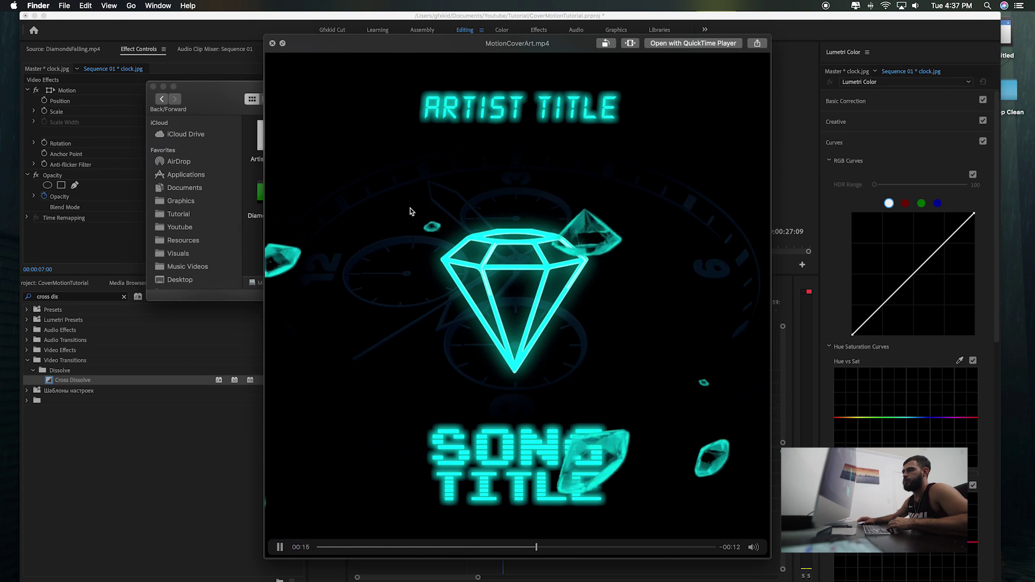